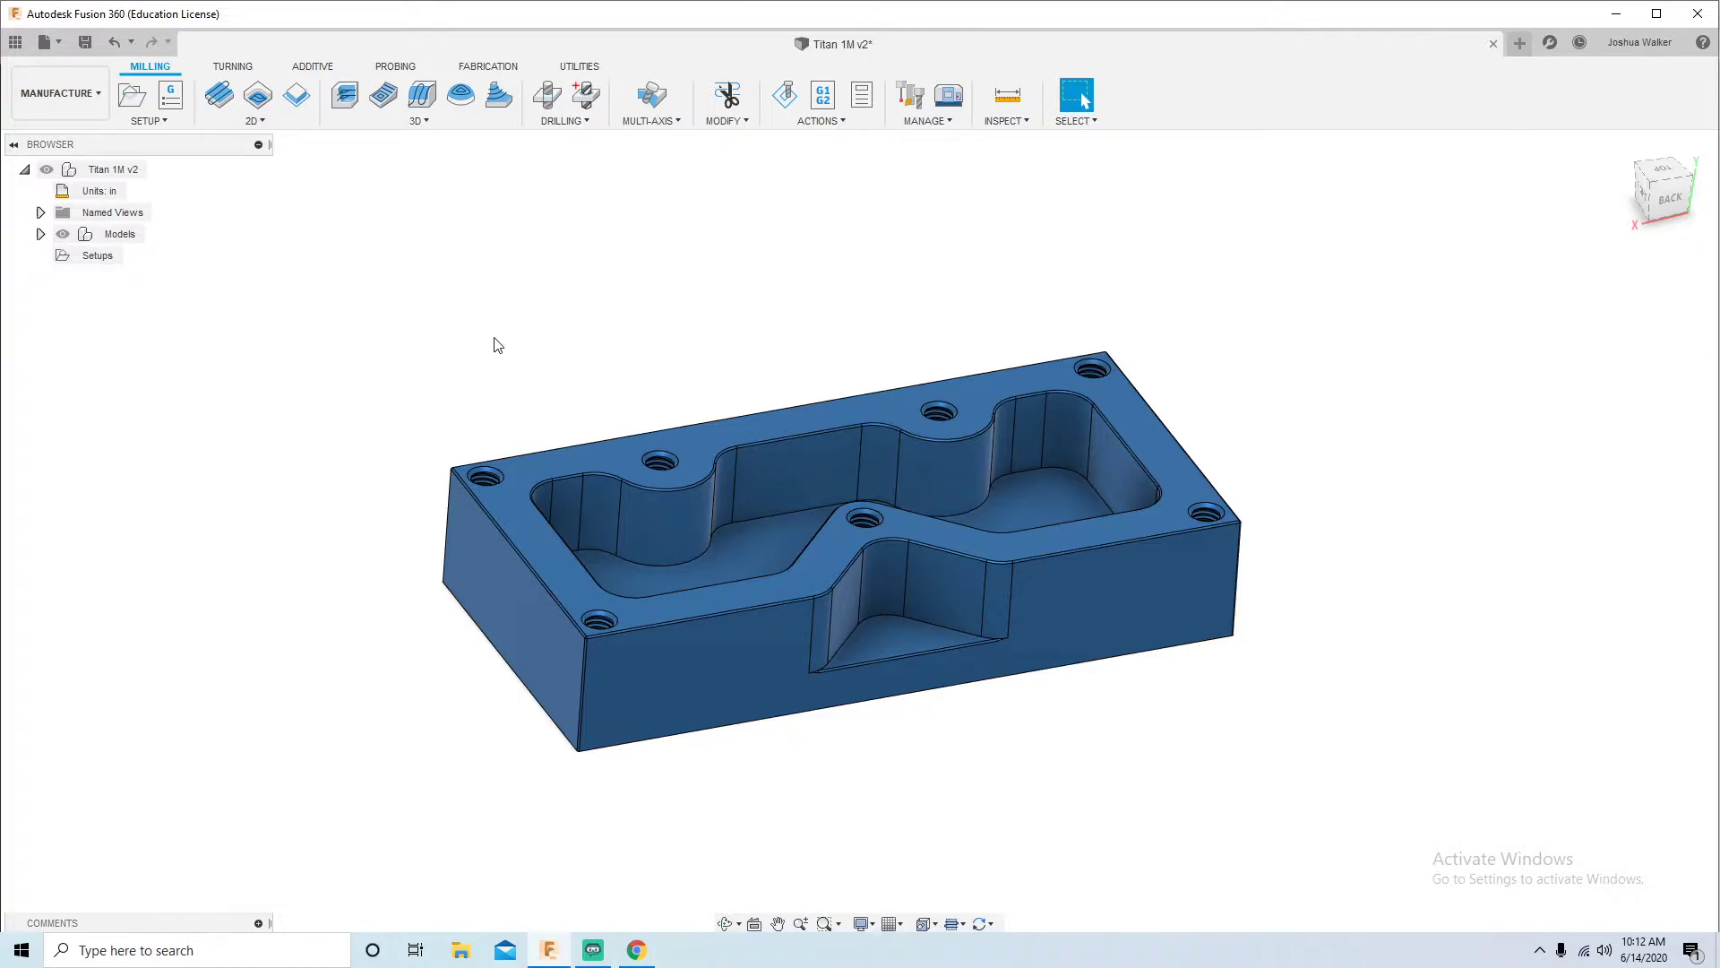
Step: Create a new milling setup and set its WCS orientation to Select Z axis/plane & X axis
middle_click_drag(499, 348, 482, 352, "shift")
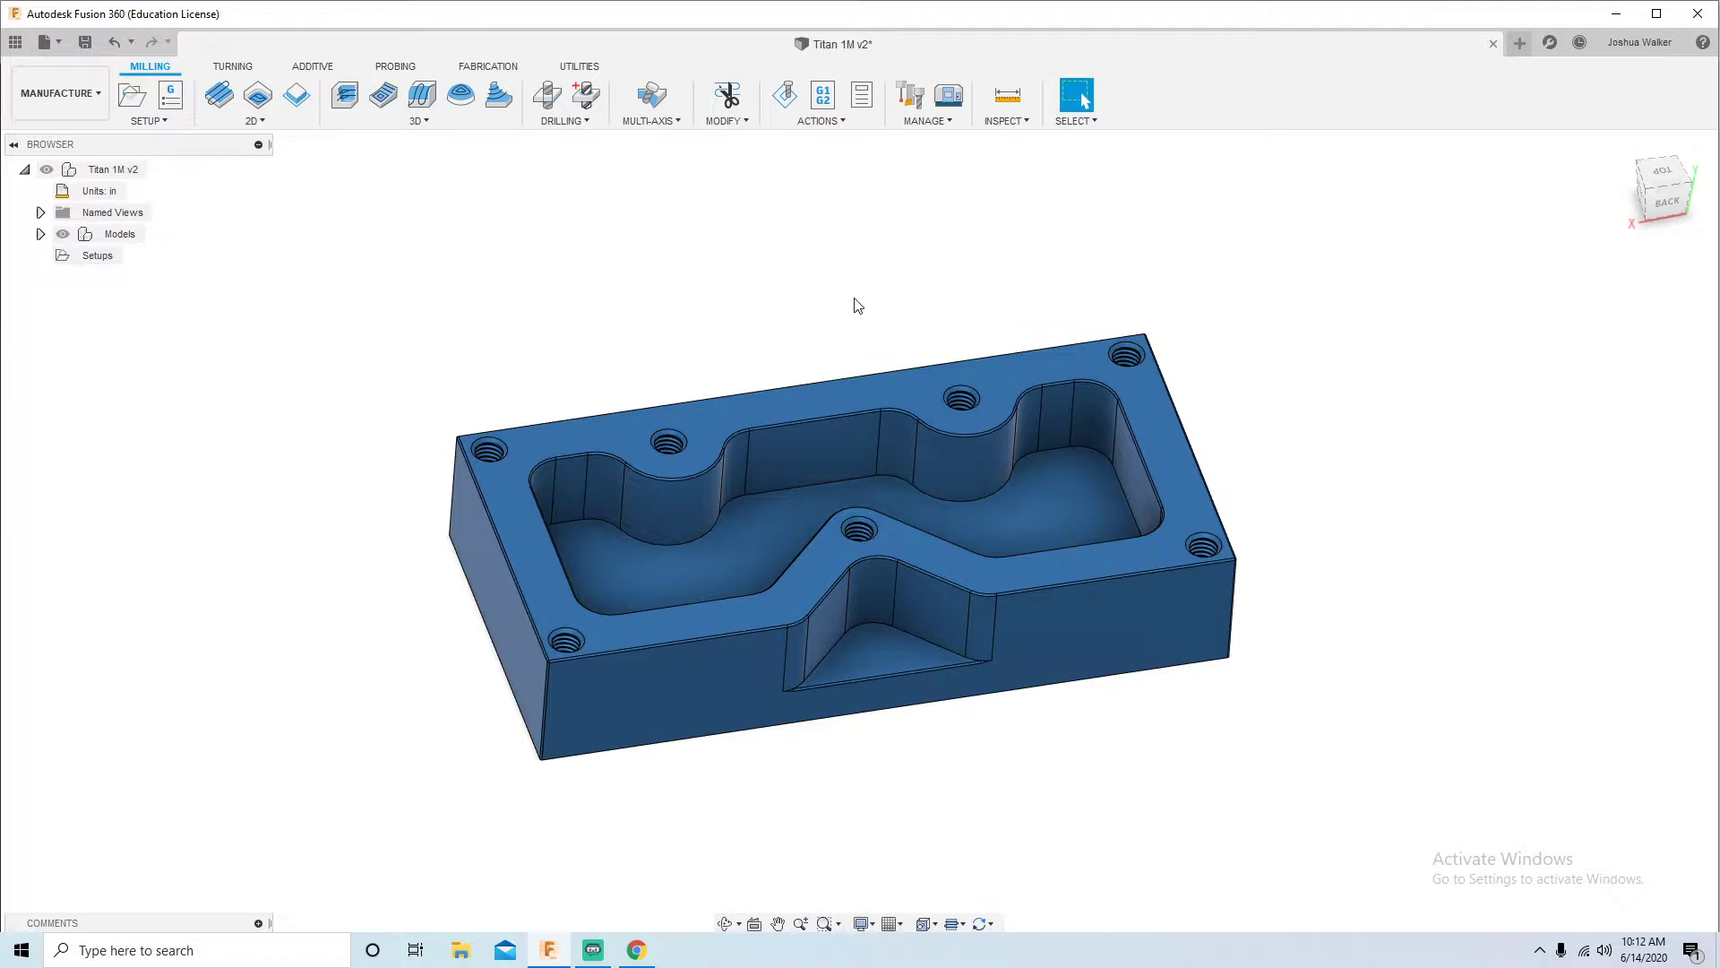
left_click(131, 93)
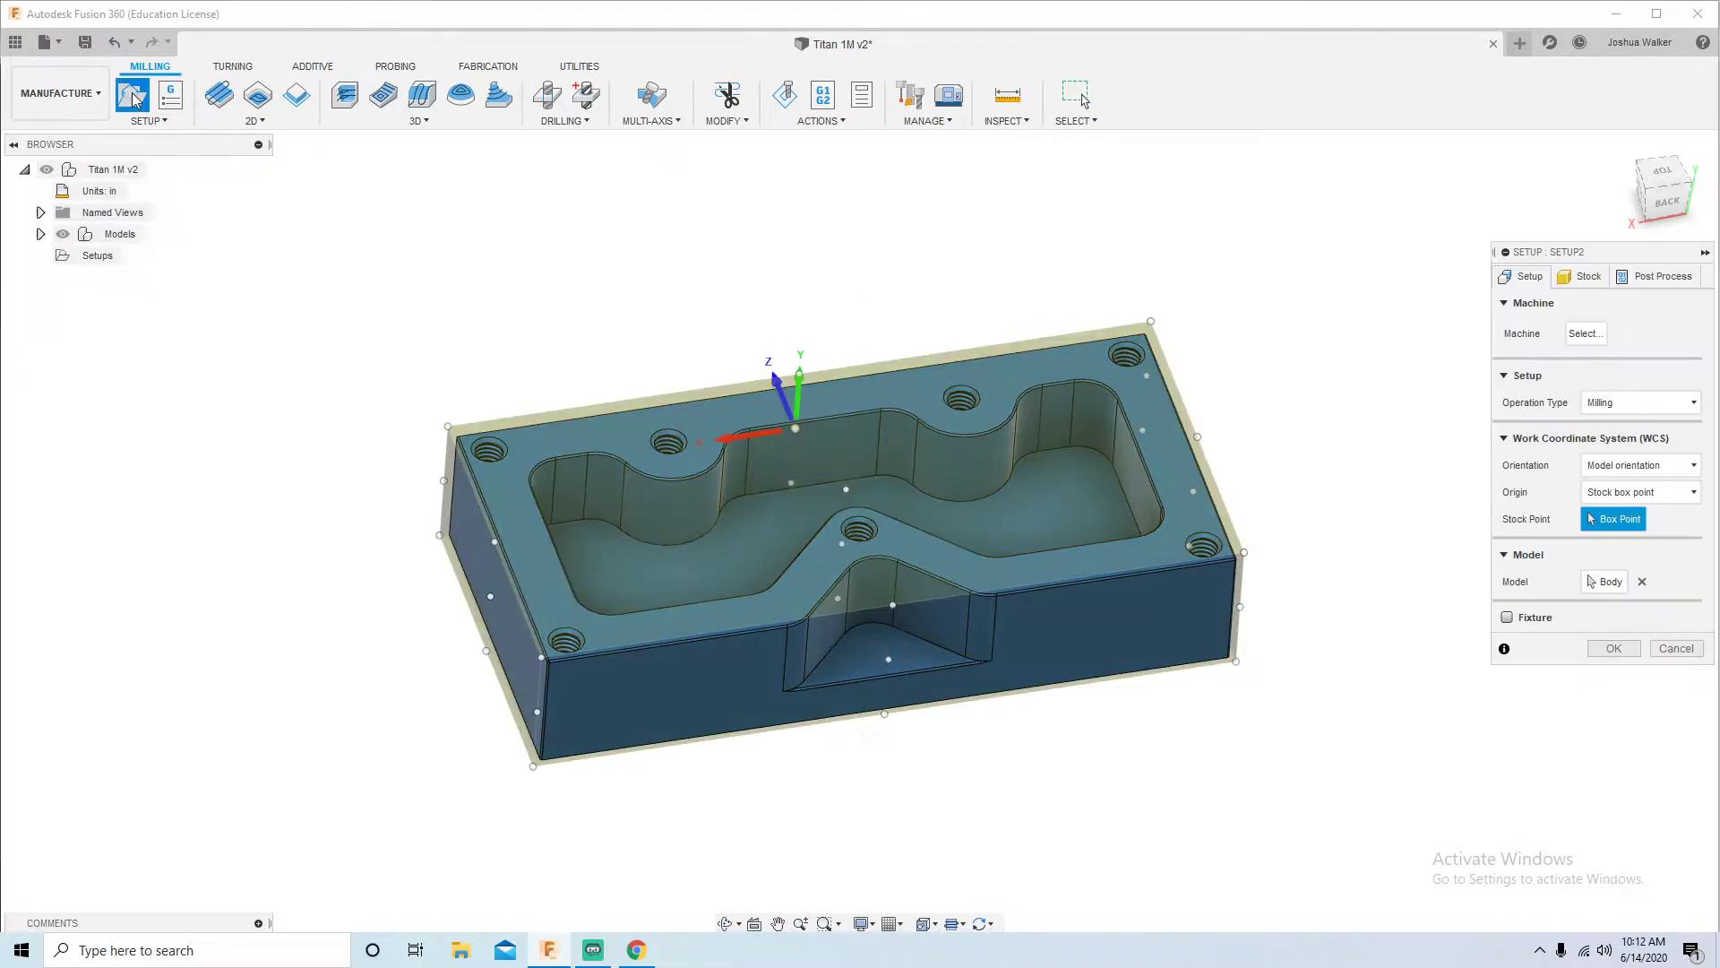
middle_click_drag(684, 445, 651, 412, "shift")
middle_click_drag(499, 522, 466, 656, "shift")
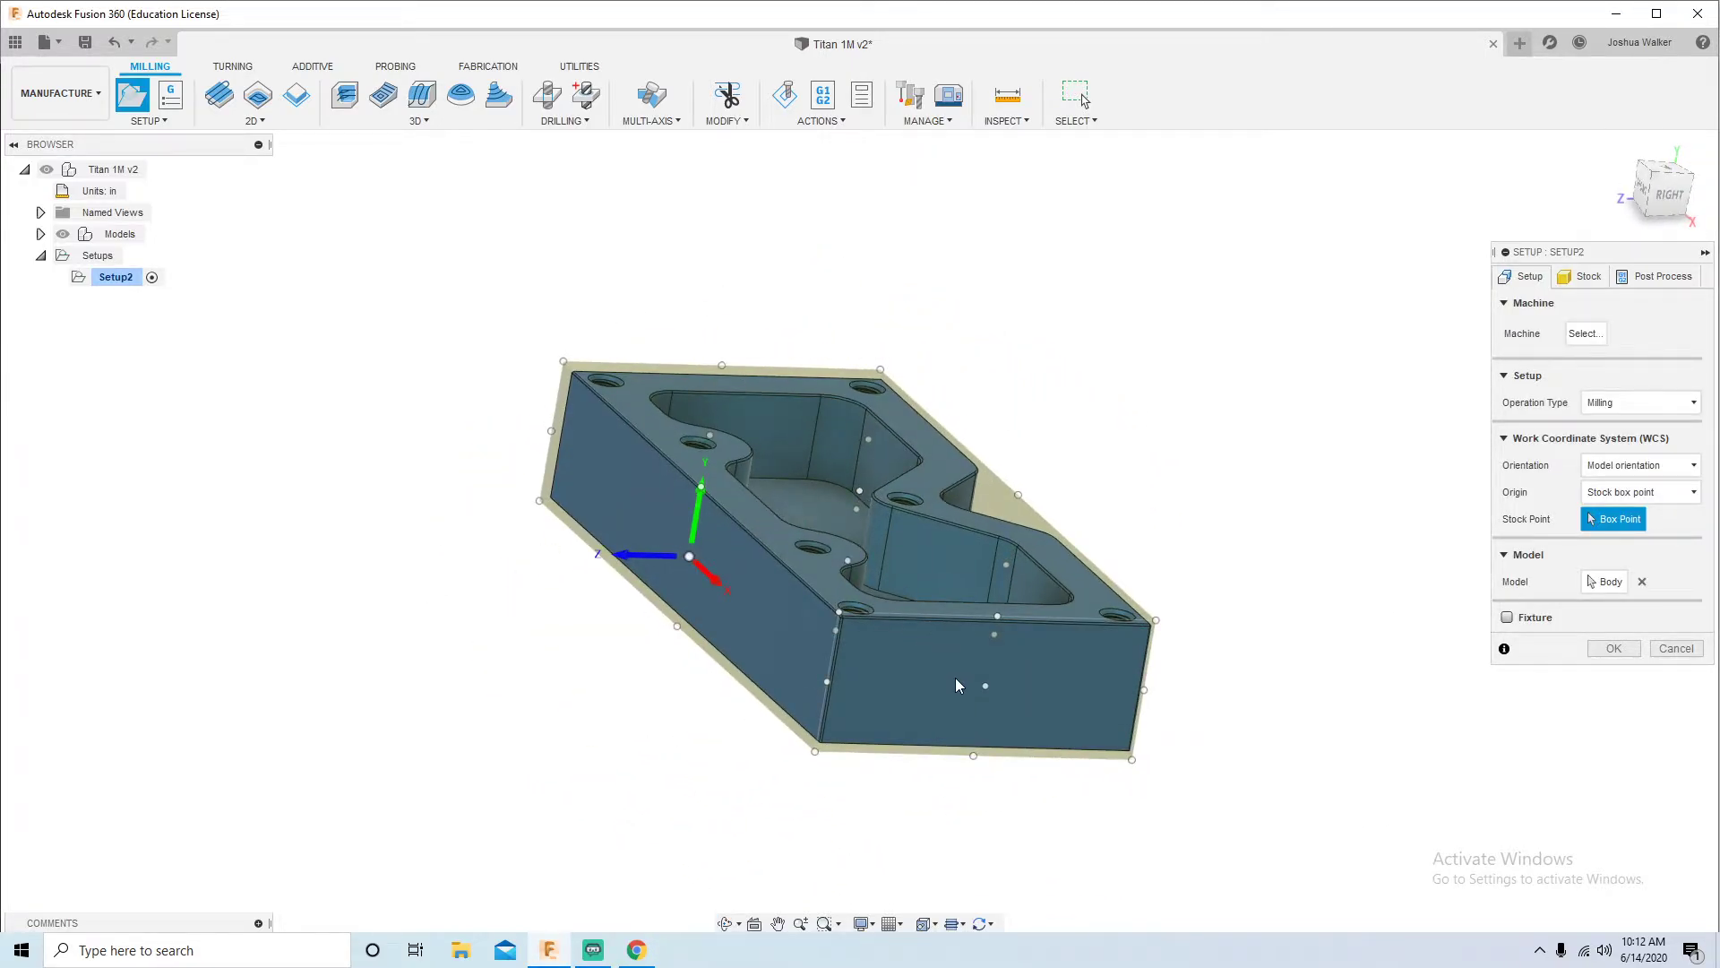
mouse_move(950, 677)
middle_mouse_down("shift")
mouse_move(896, 627)
mouse_move(948, 705)
middle_mouse_up("shift")
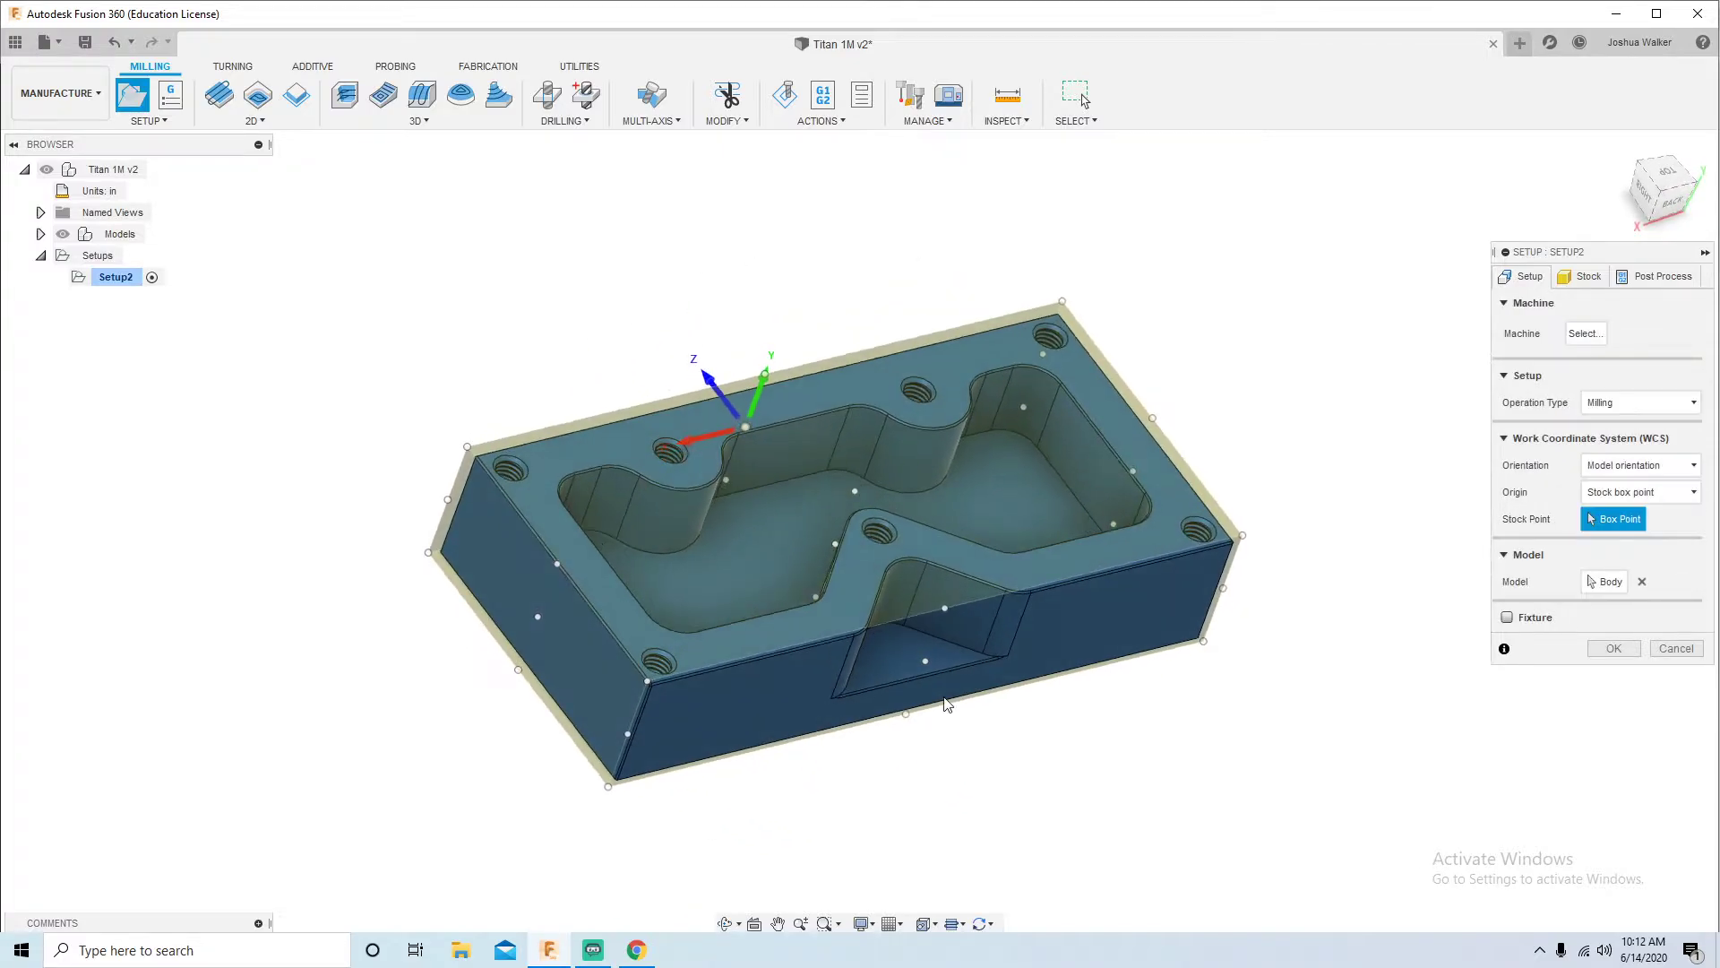
left_click(1625, 474)
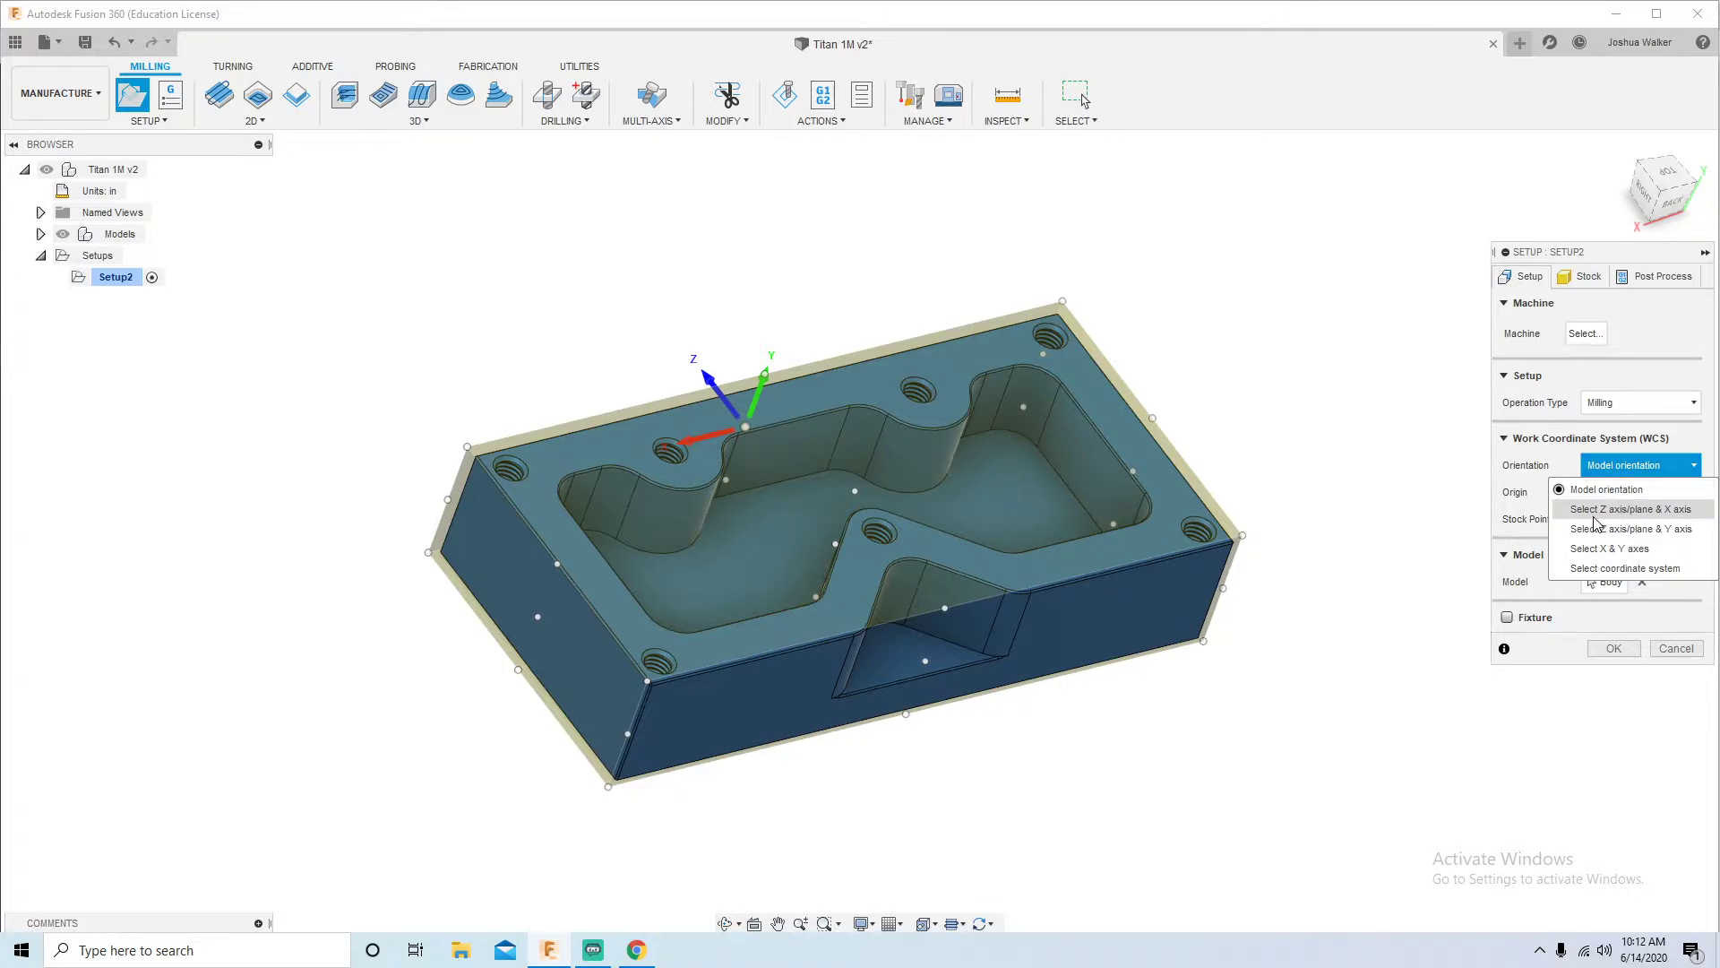
left_click(1645, 516)
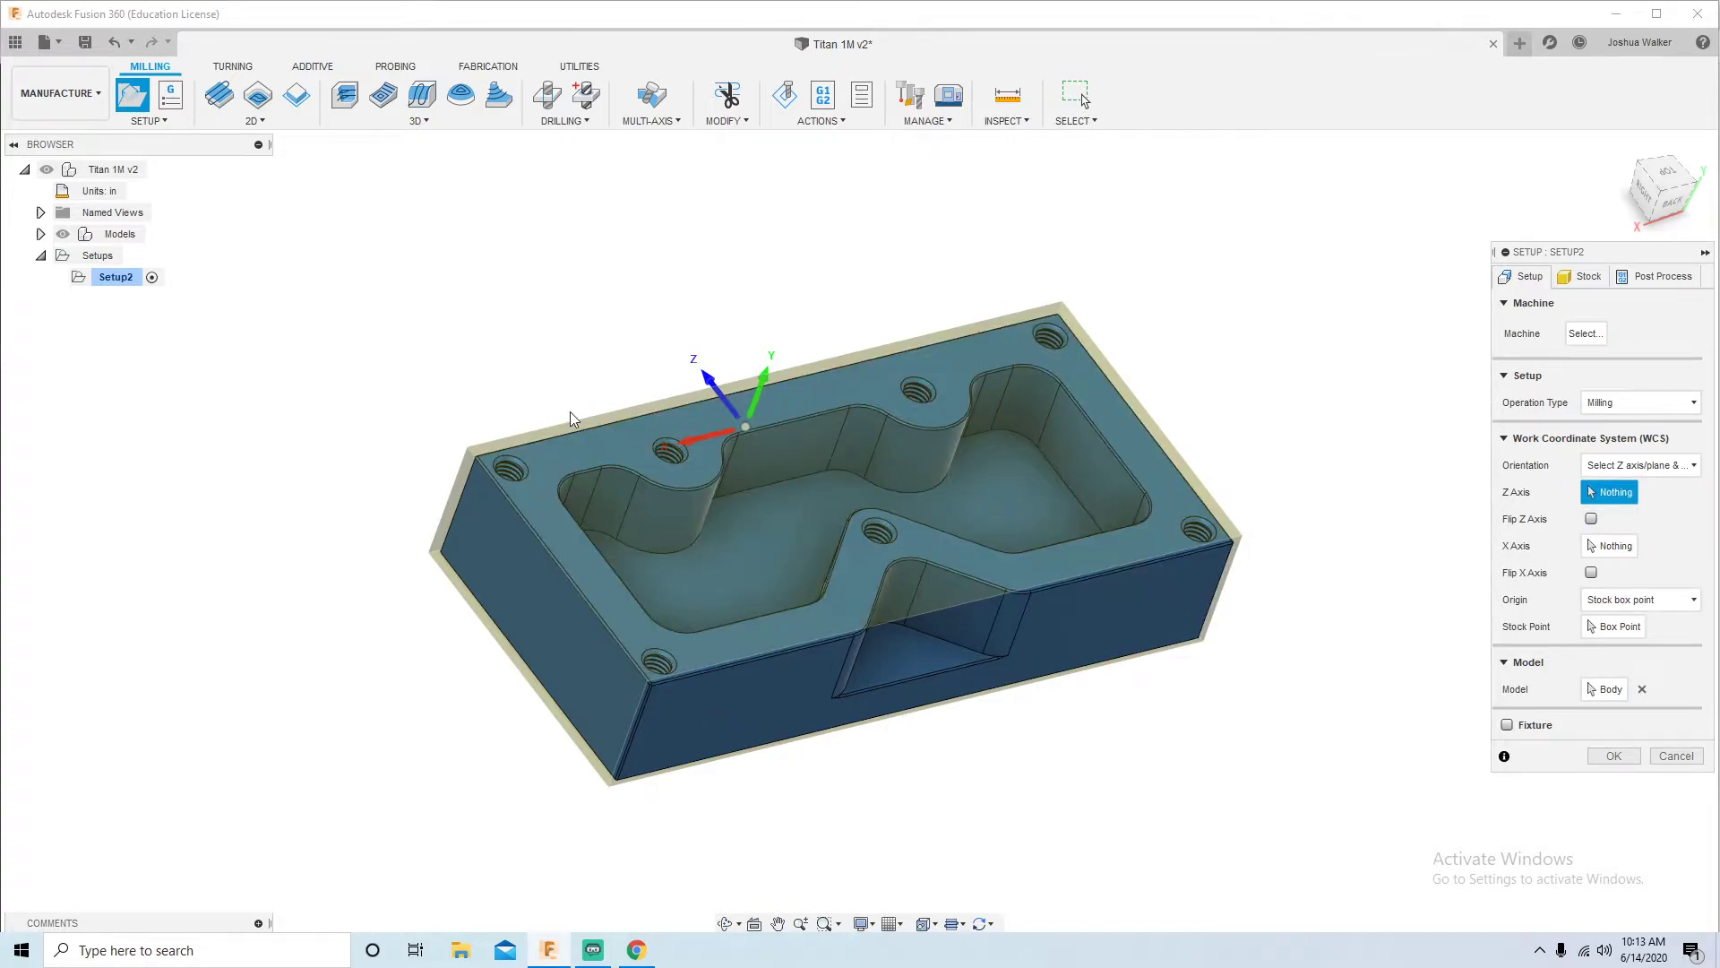
Step: Define the setup's Z axis from the part's pocketed top face and its X axis from the short end face
left_click(583, 454)
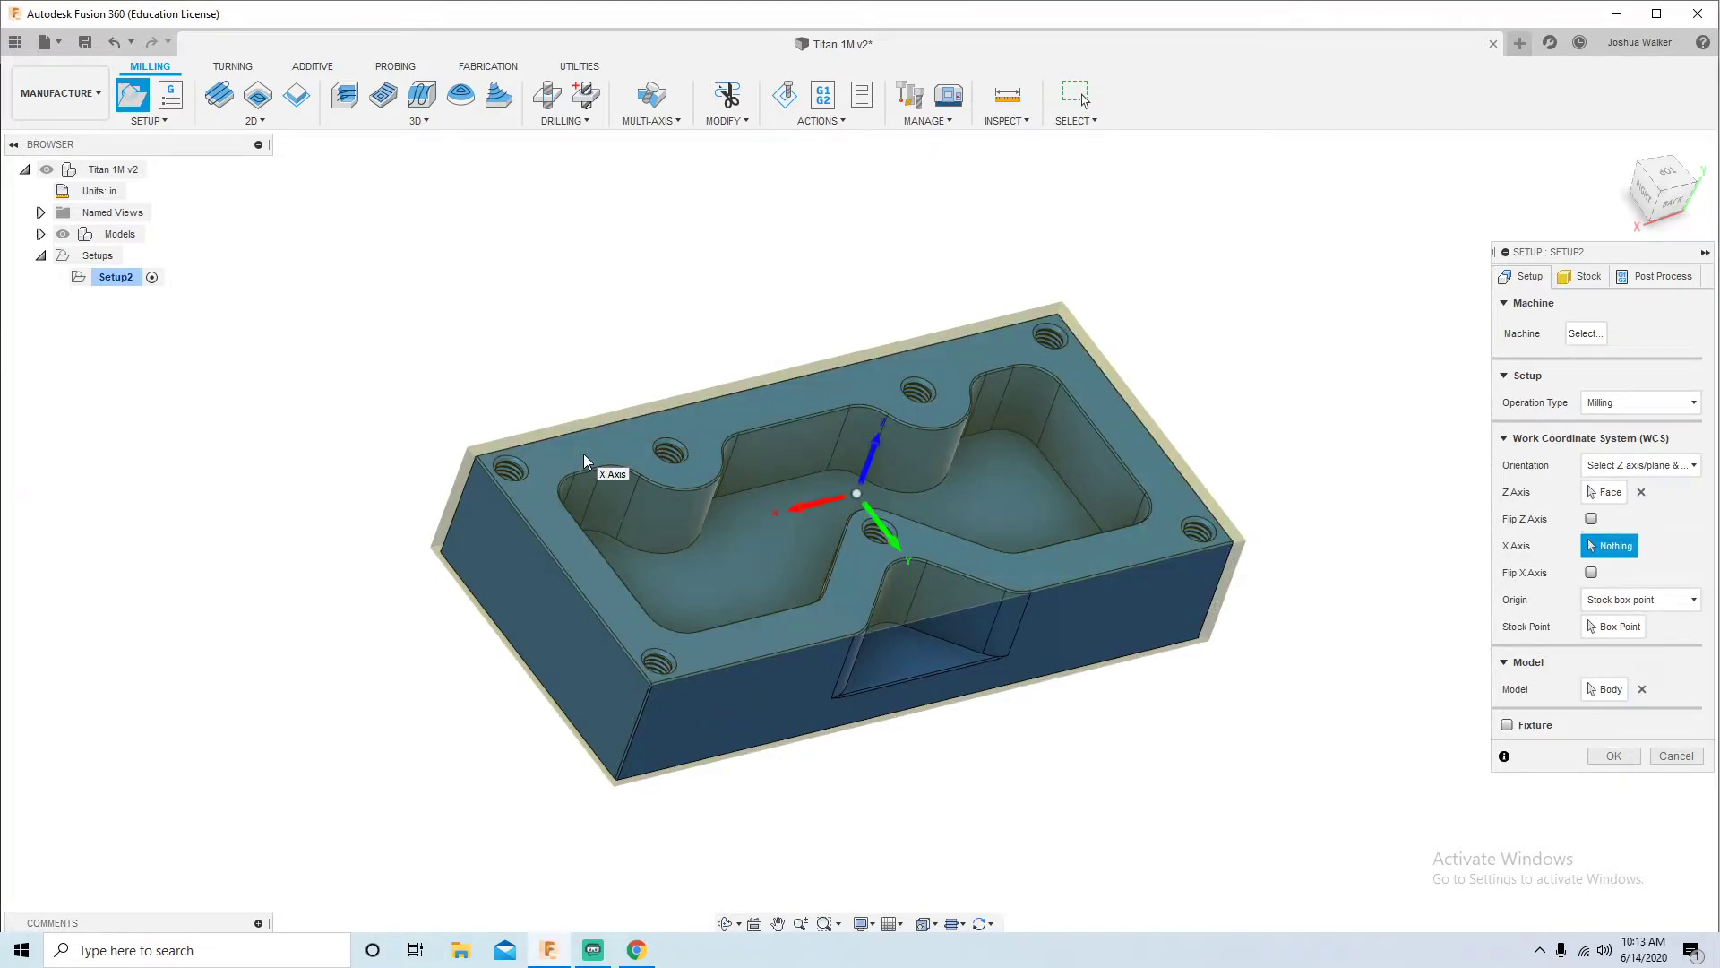
left_click(530, 566)
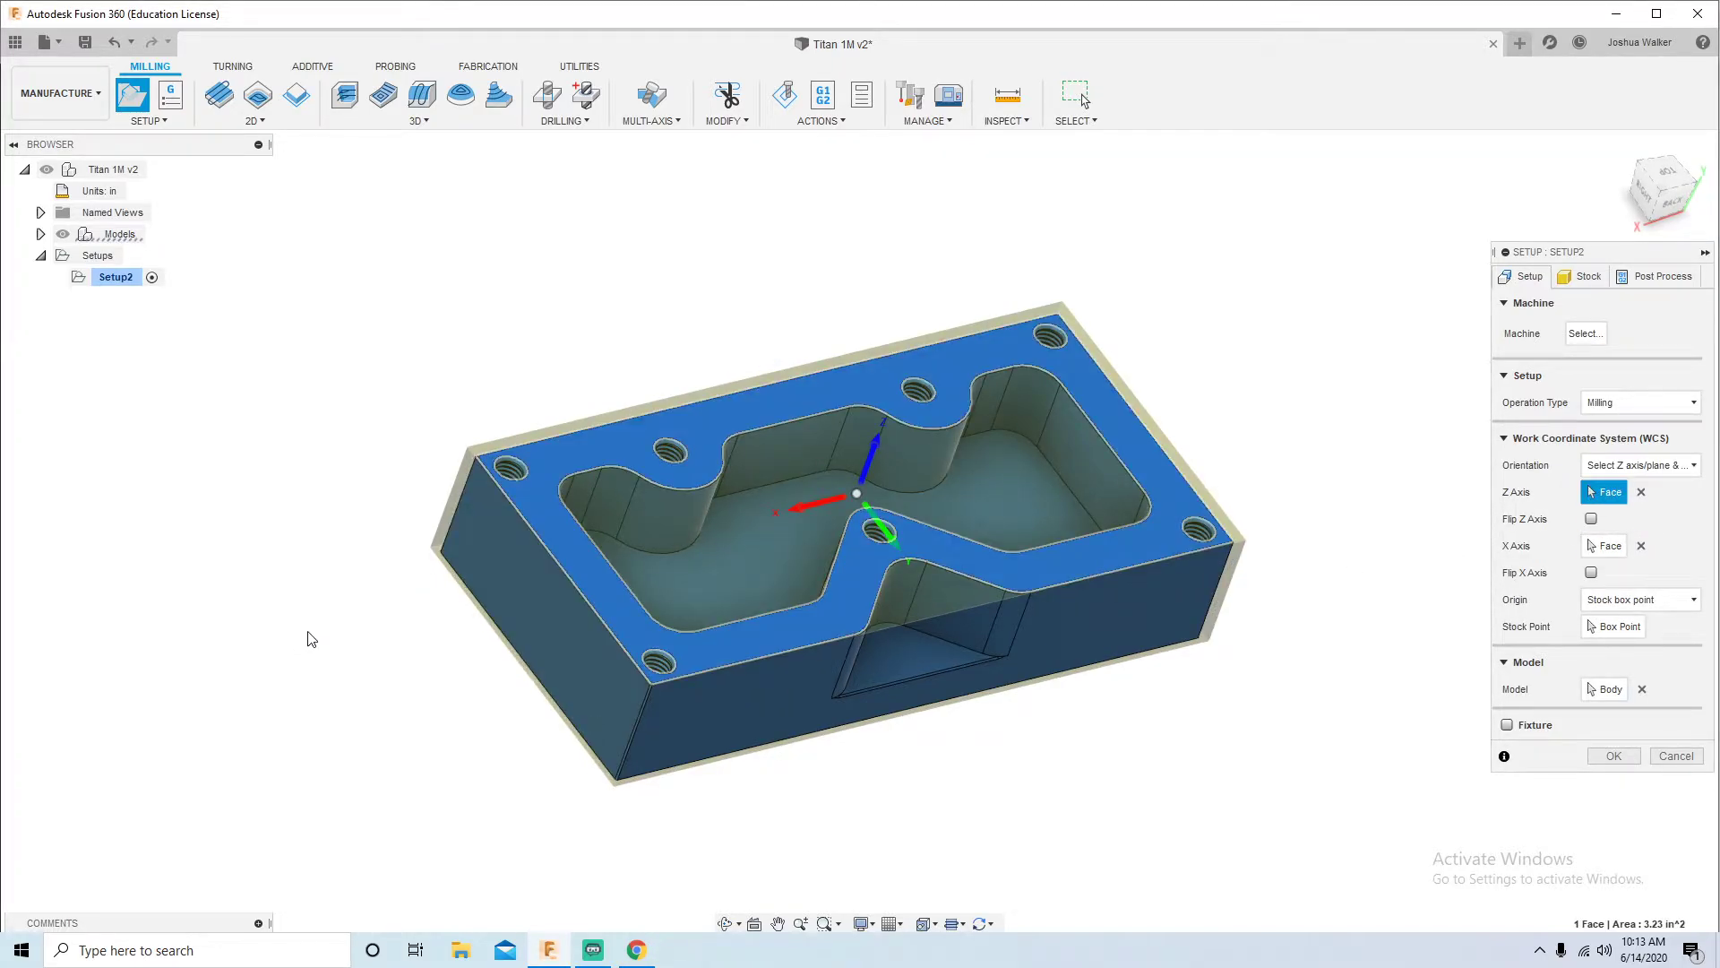
middle_click_drag(311, 638, 1018, 761, "shift")
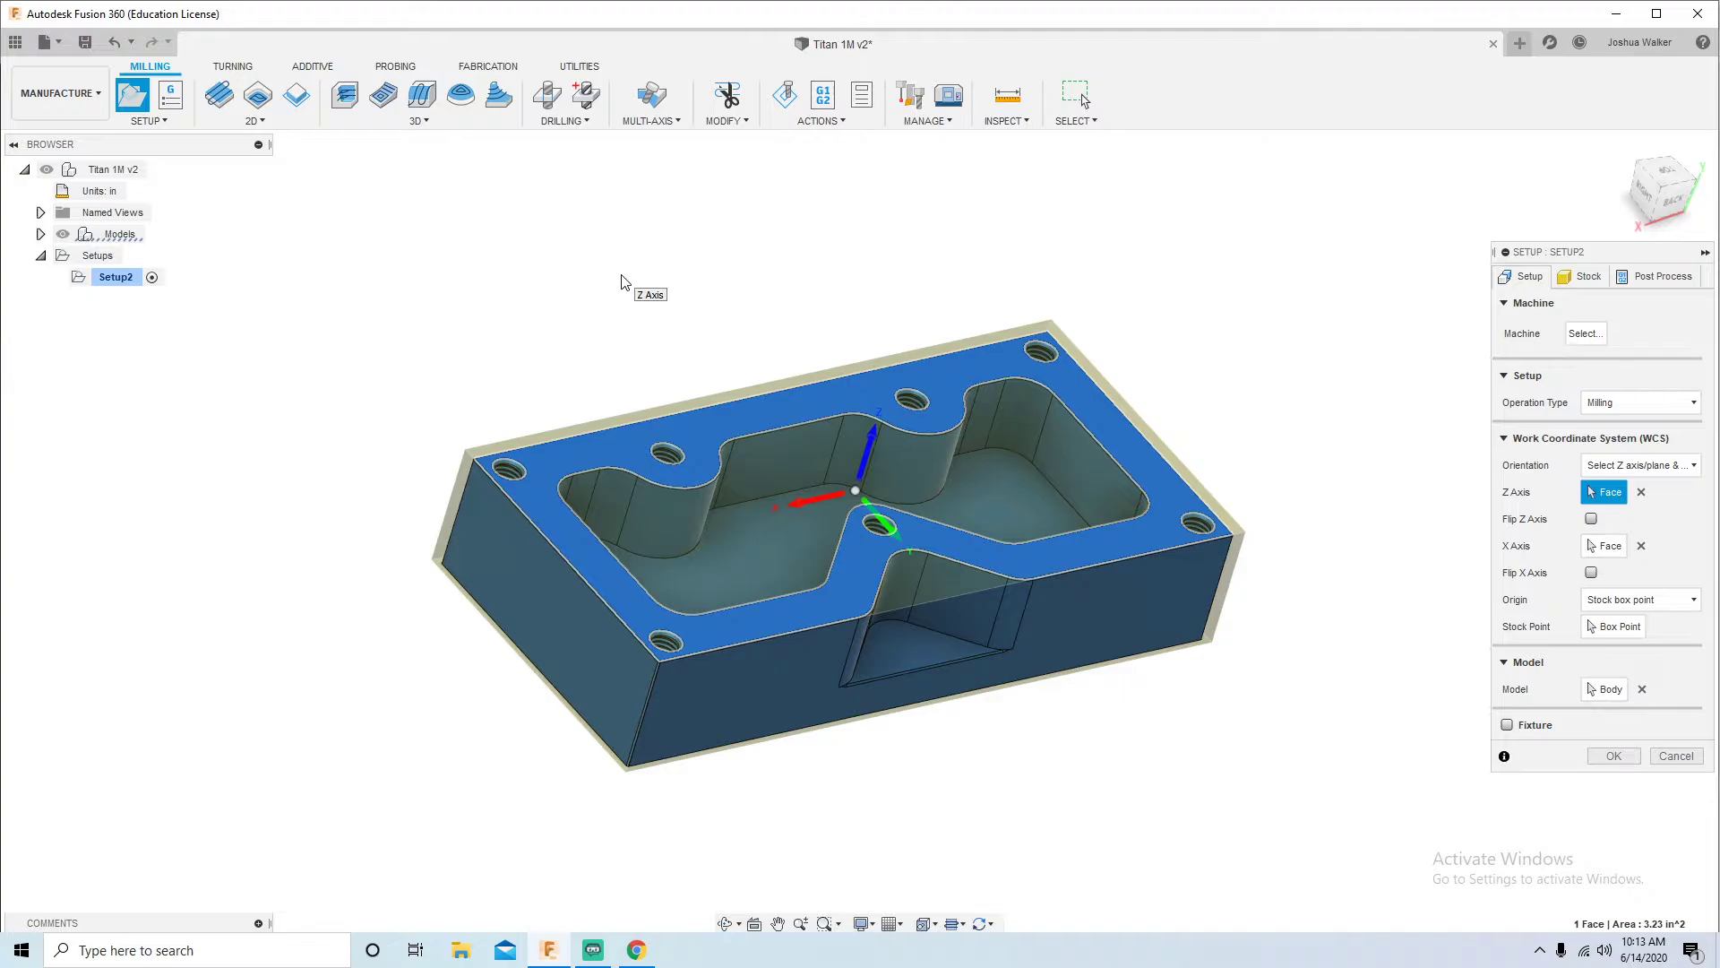
mouse_move(1235, 667)
middle_mouse_down("shift")
mouse_move(1196, 692)
mouse_move(1221, 674)
middle_mouse_up("shift")
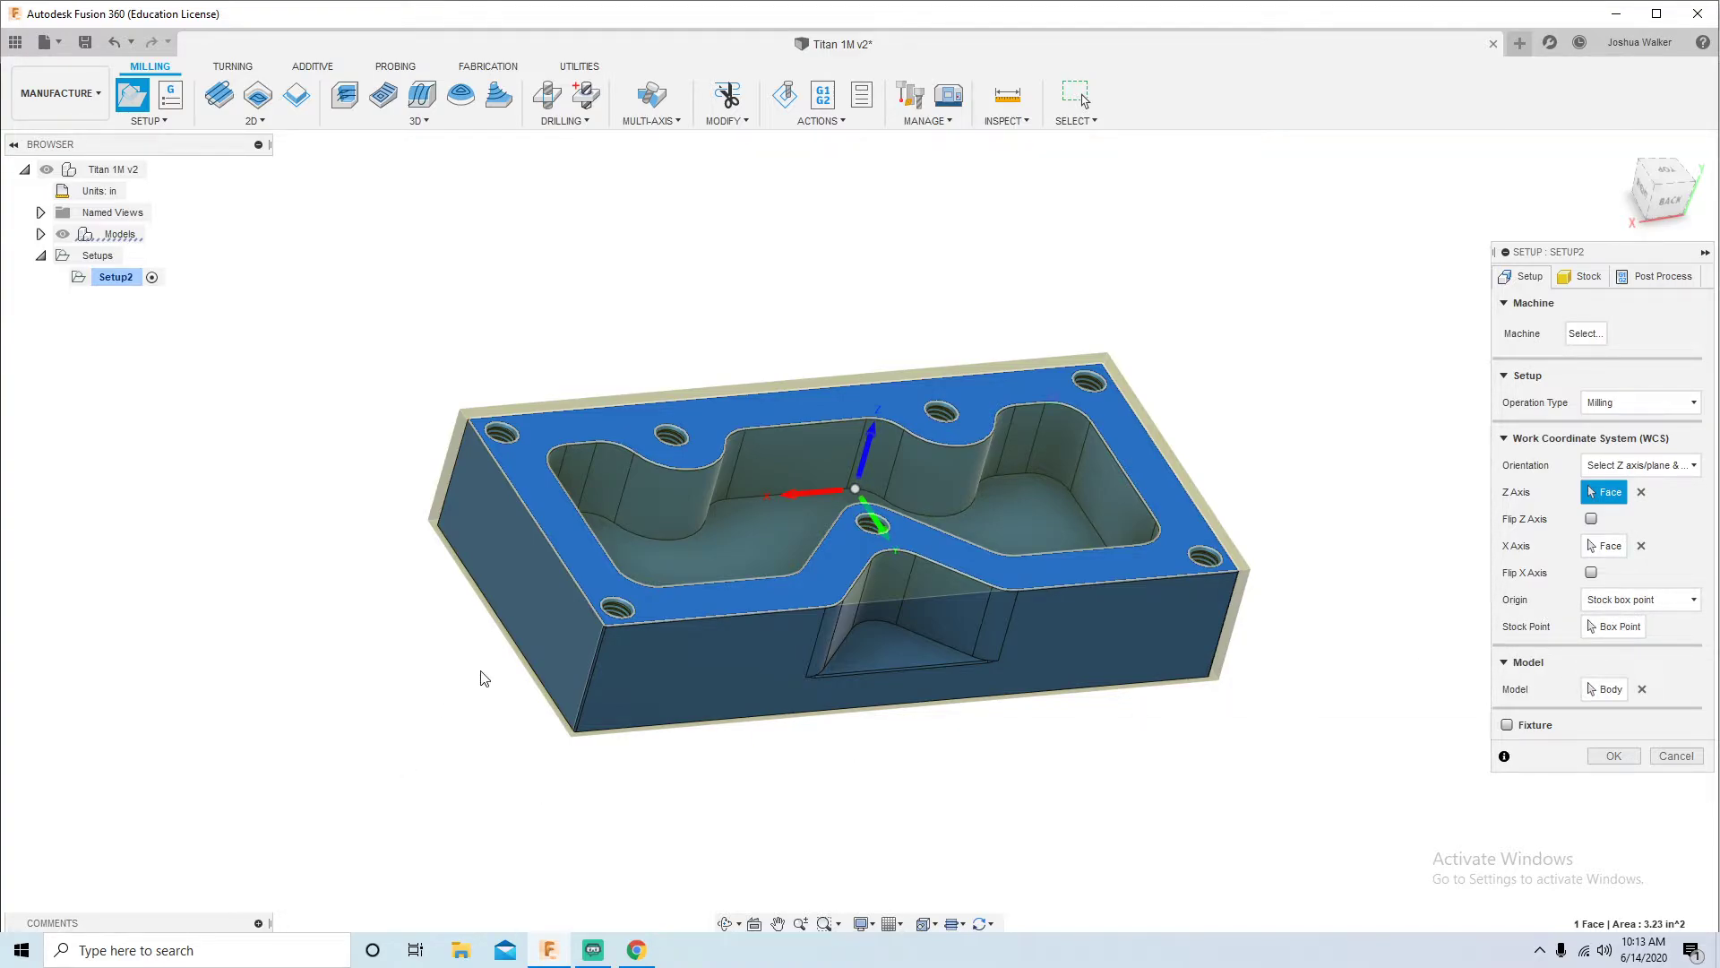
middle_click_drag(499, 538, 484, 358, "shift")
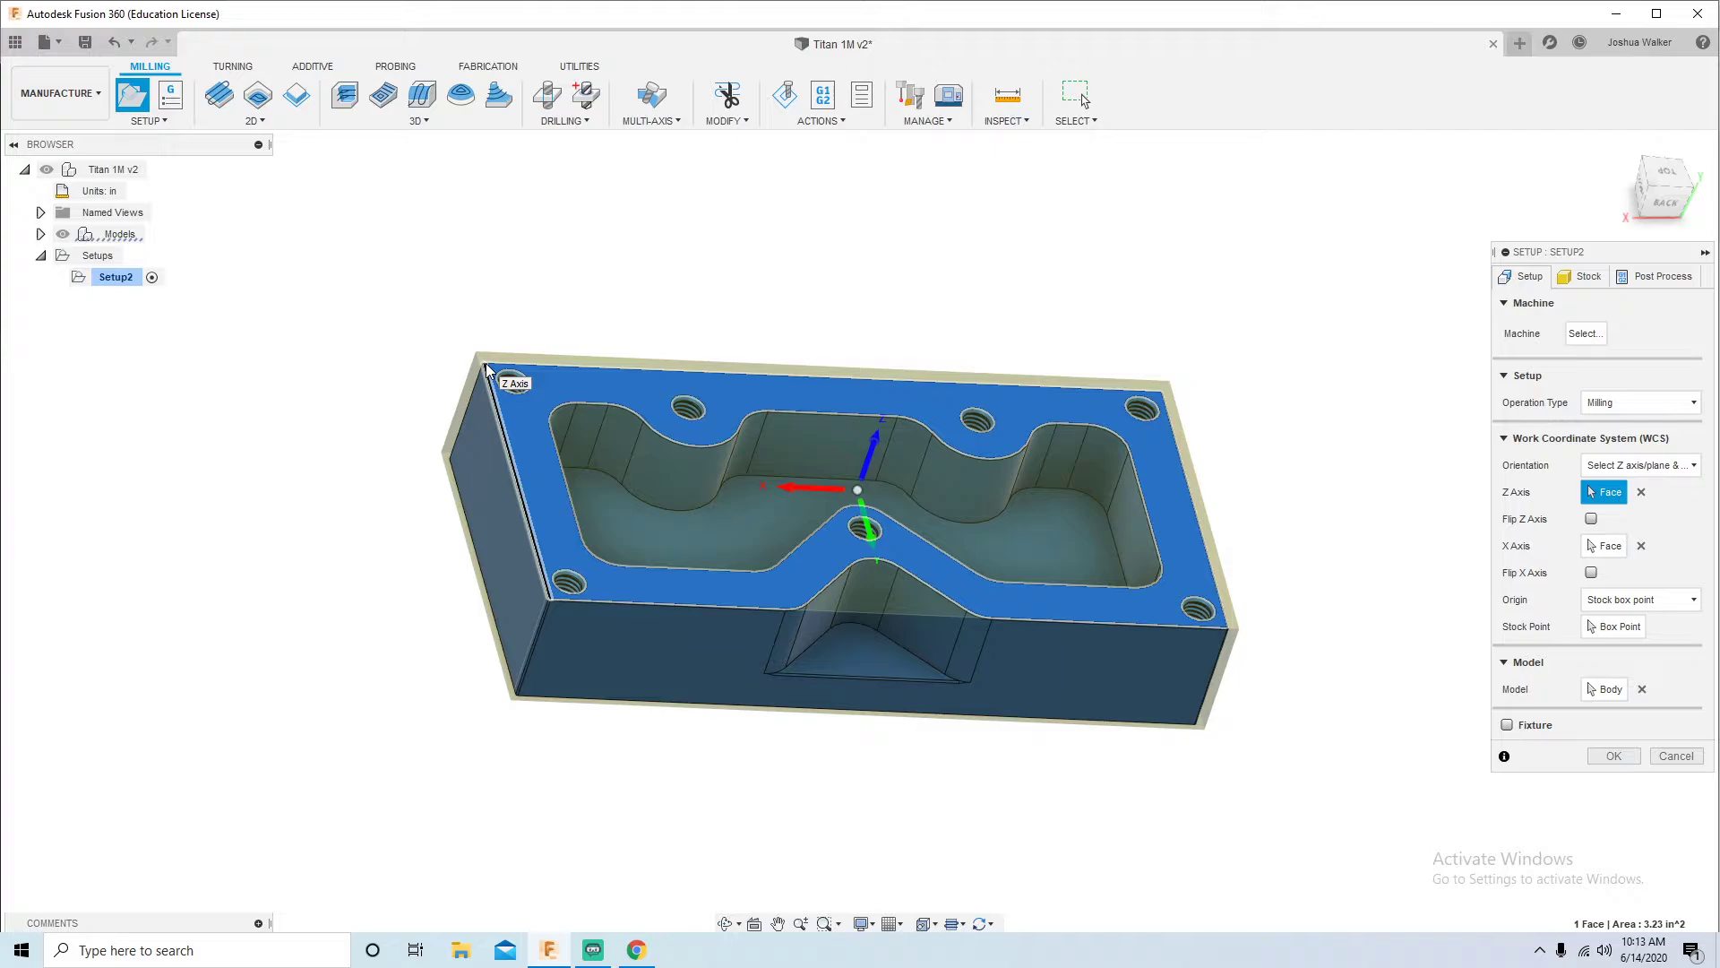
Step: Place the WCS origin on the upper stock box corner at the picked end face, on the side opposite the notch
left_click(1623, 629)
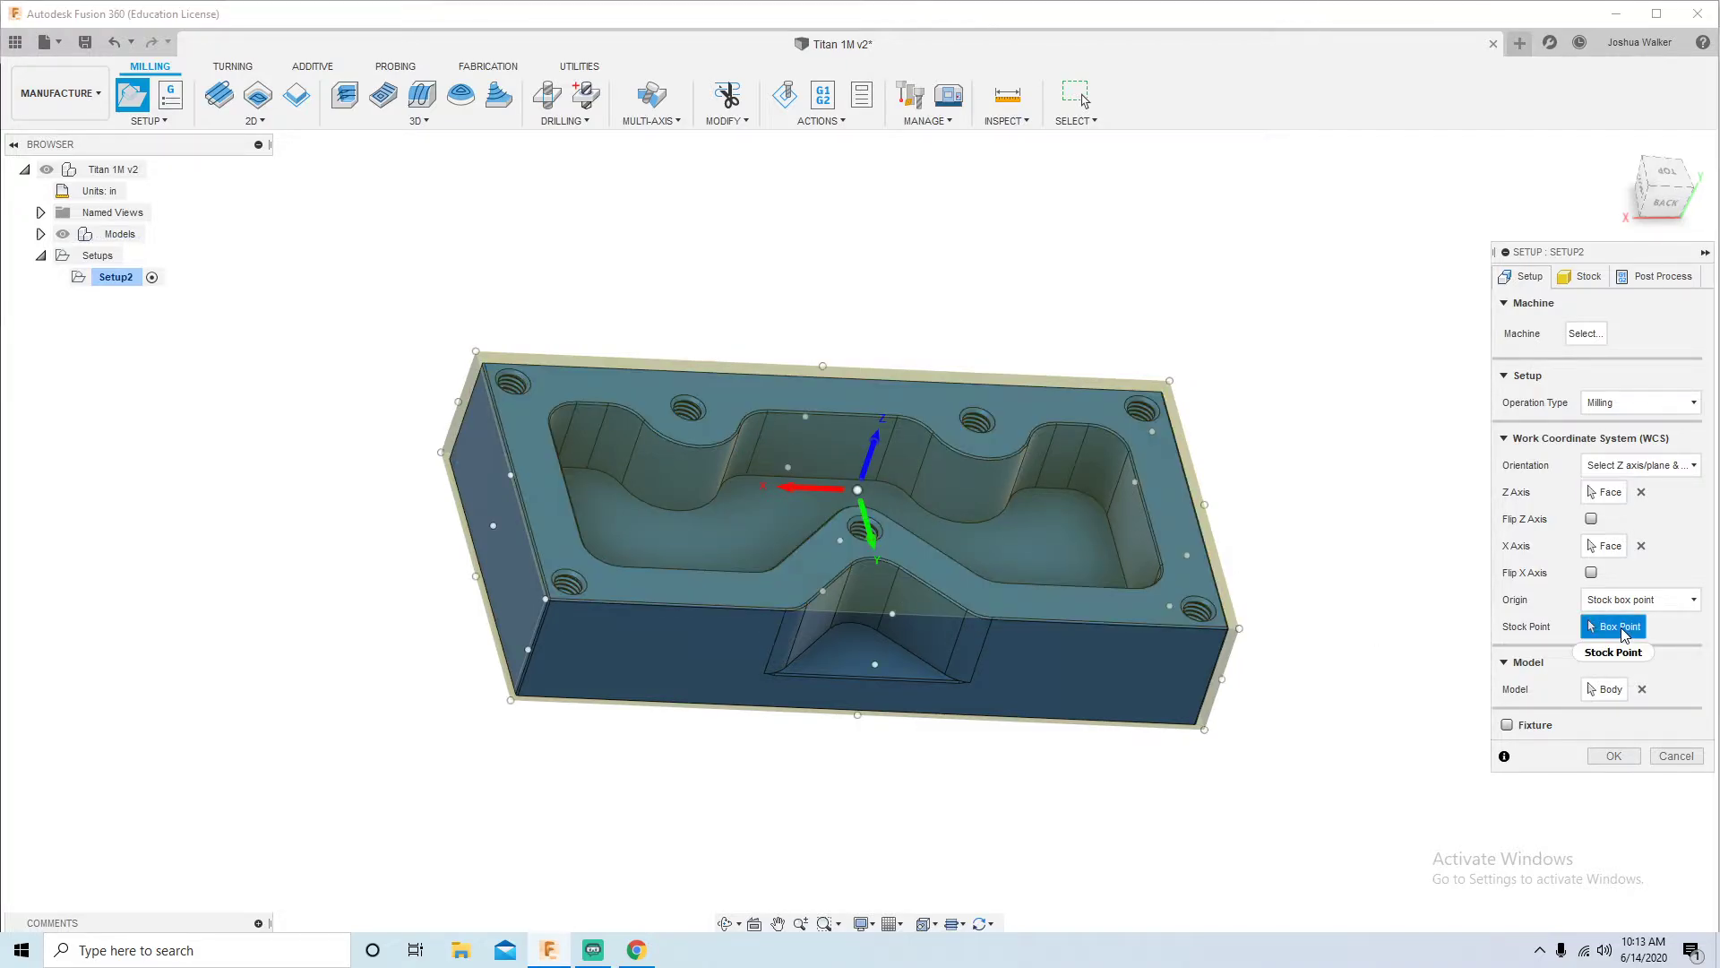
left_click(477, 353)
middle_click_drag(479, 363, 457, 555, "shift")
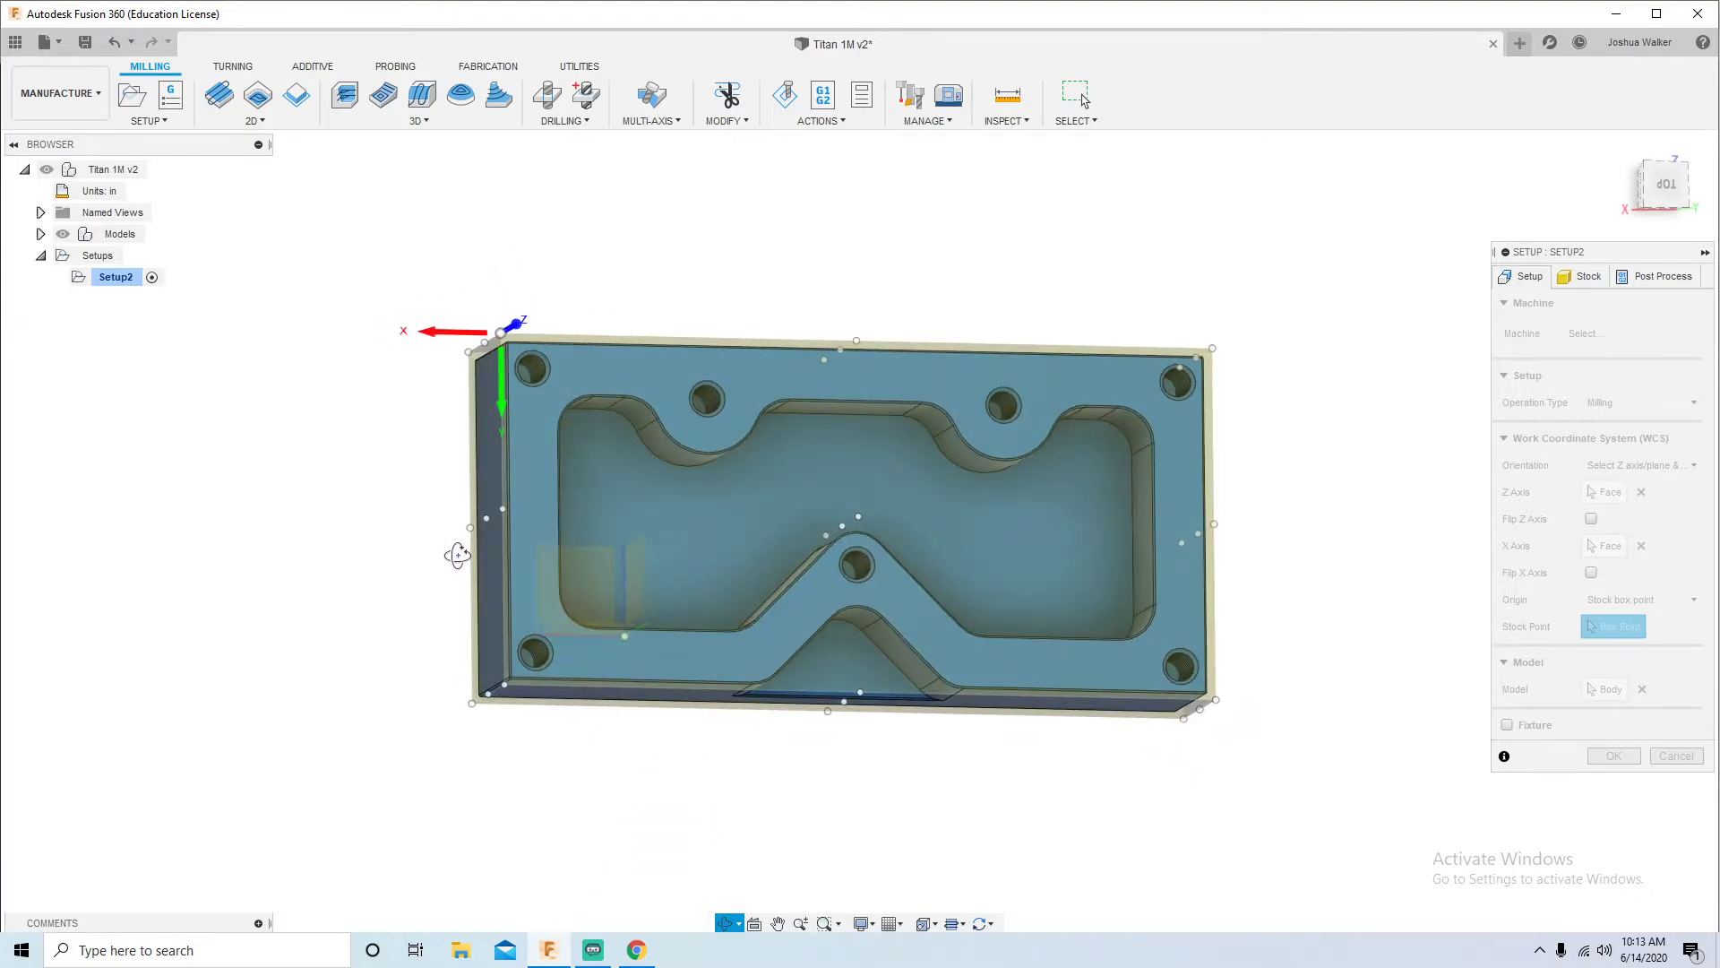
left_click(1647, 168)
left_click(1676, 196)
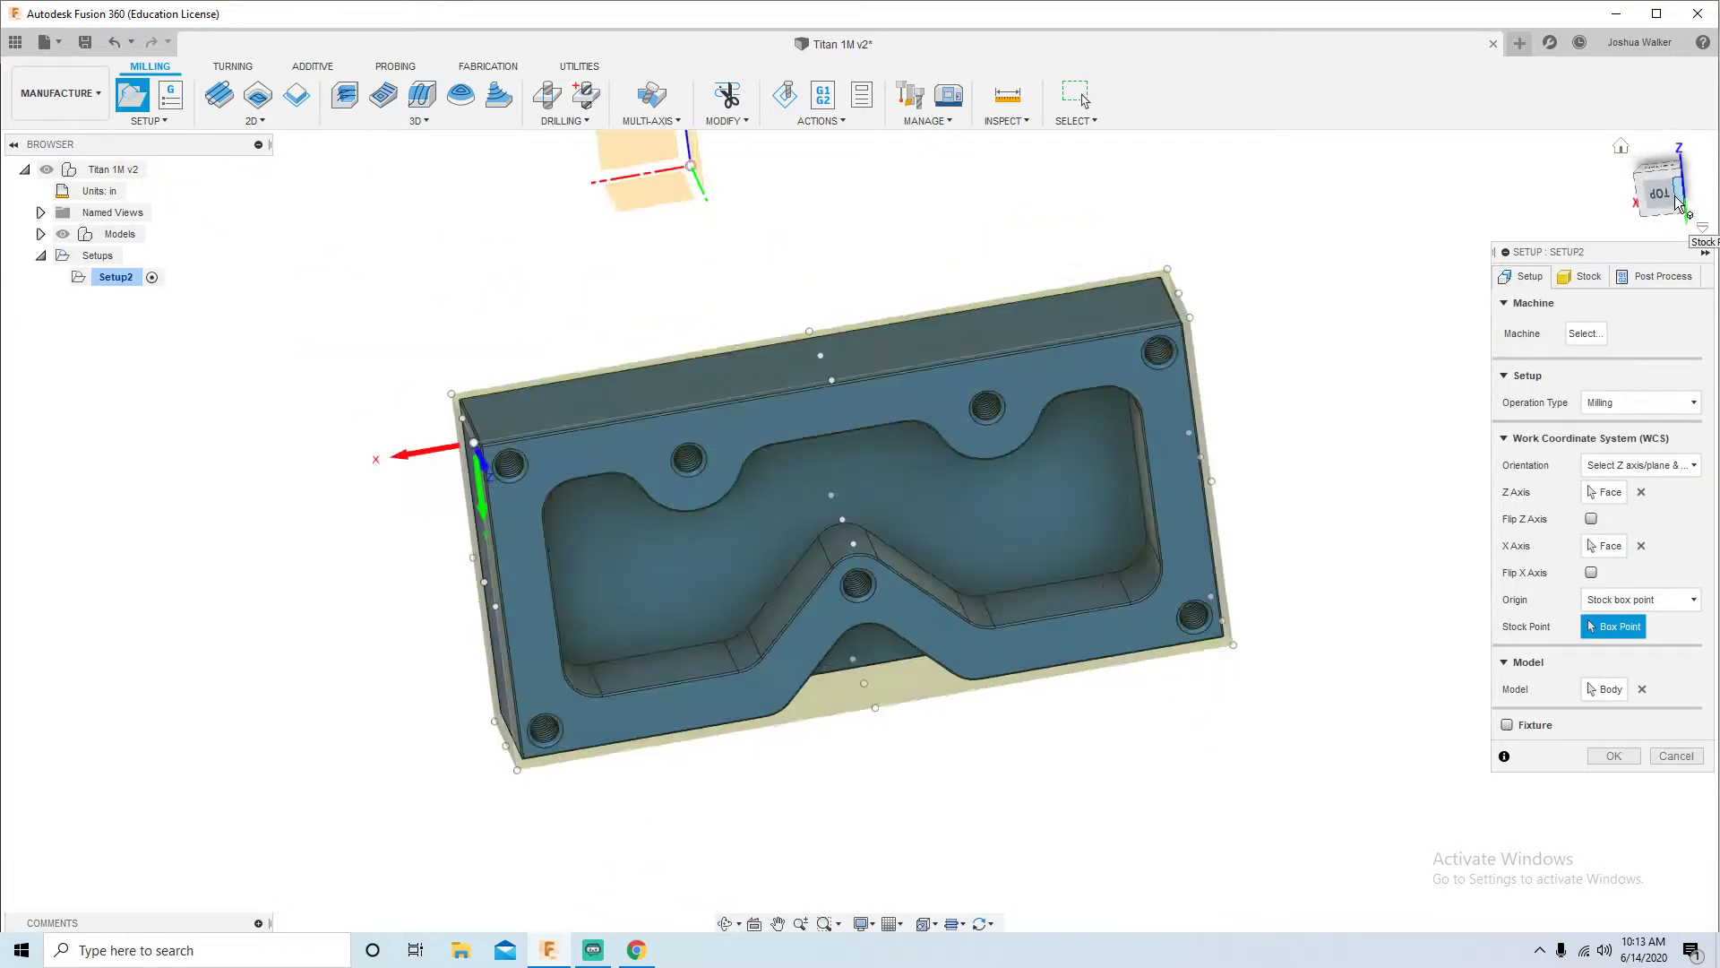
middle_click_drag(1366, 347, 1455, 250, "shift")
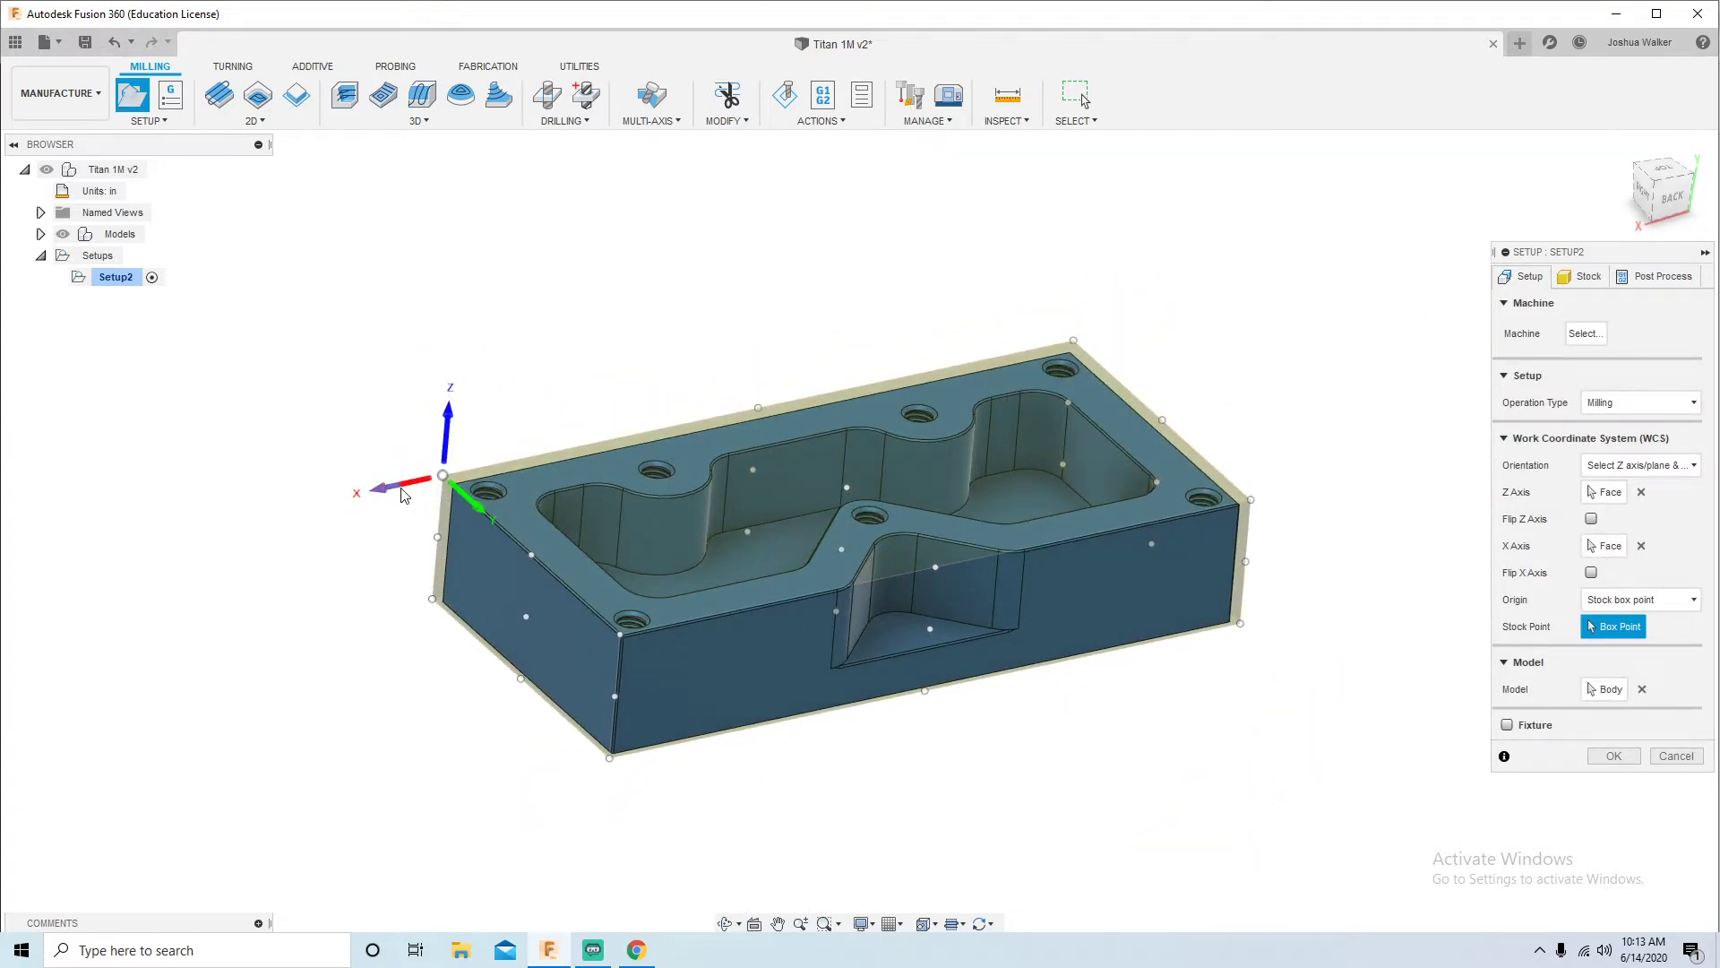
Step: Flip the WCS X axis so it runs from the origin corner along the part's length, with Z pointing up
left_click(481, 508)
middle_click_drag(409, 577, 333, 637, "shift")
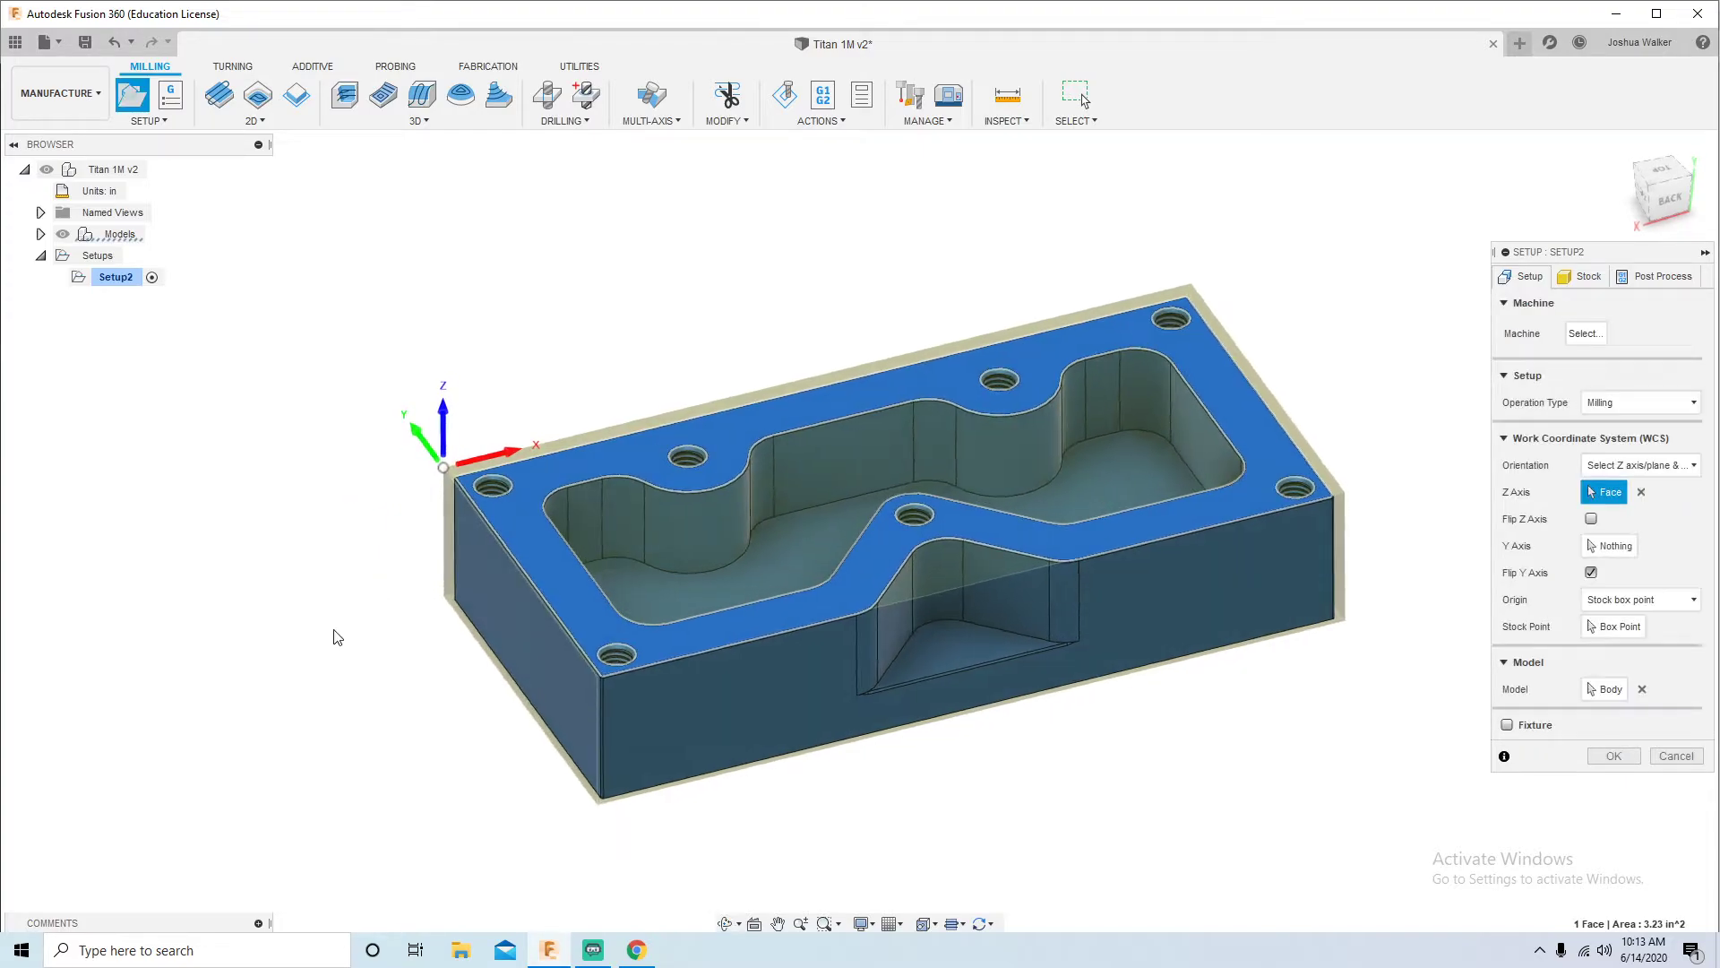
scroll(285, 692, "down", 2)
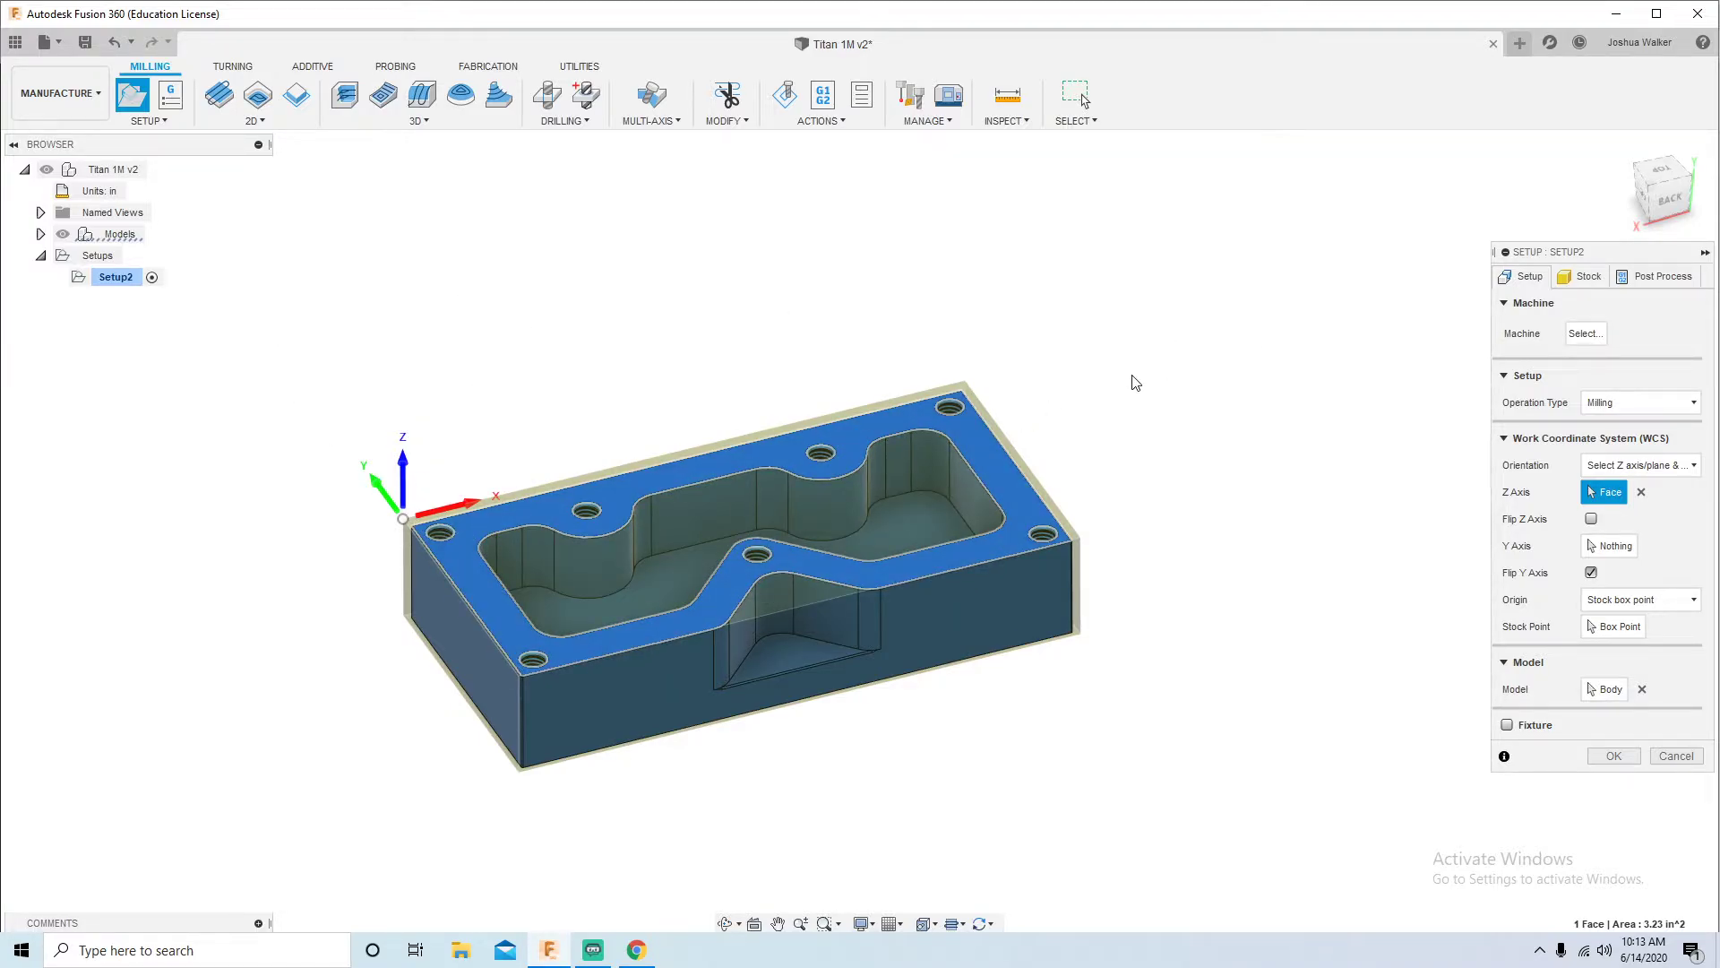
left_click(467, 505)
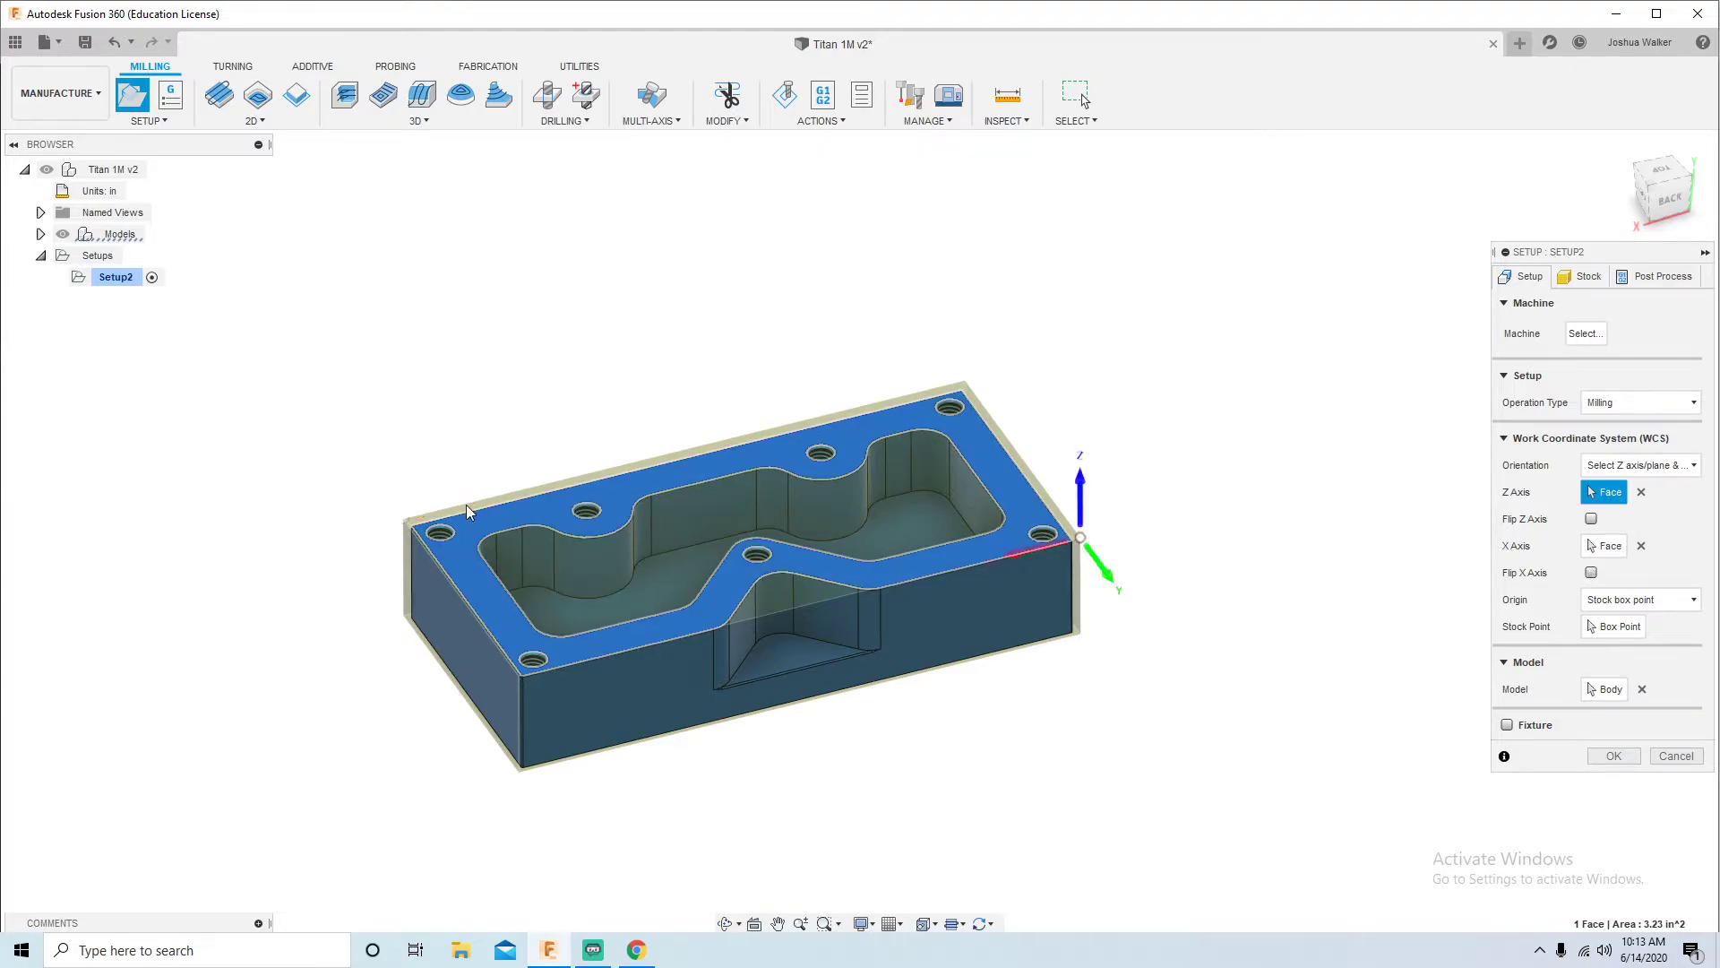
left_click(1018, 556)
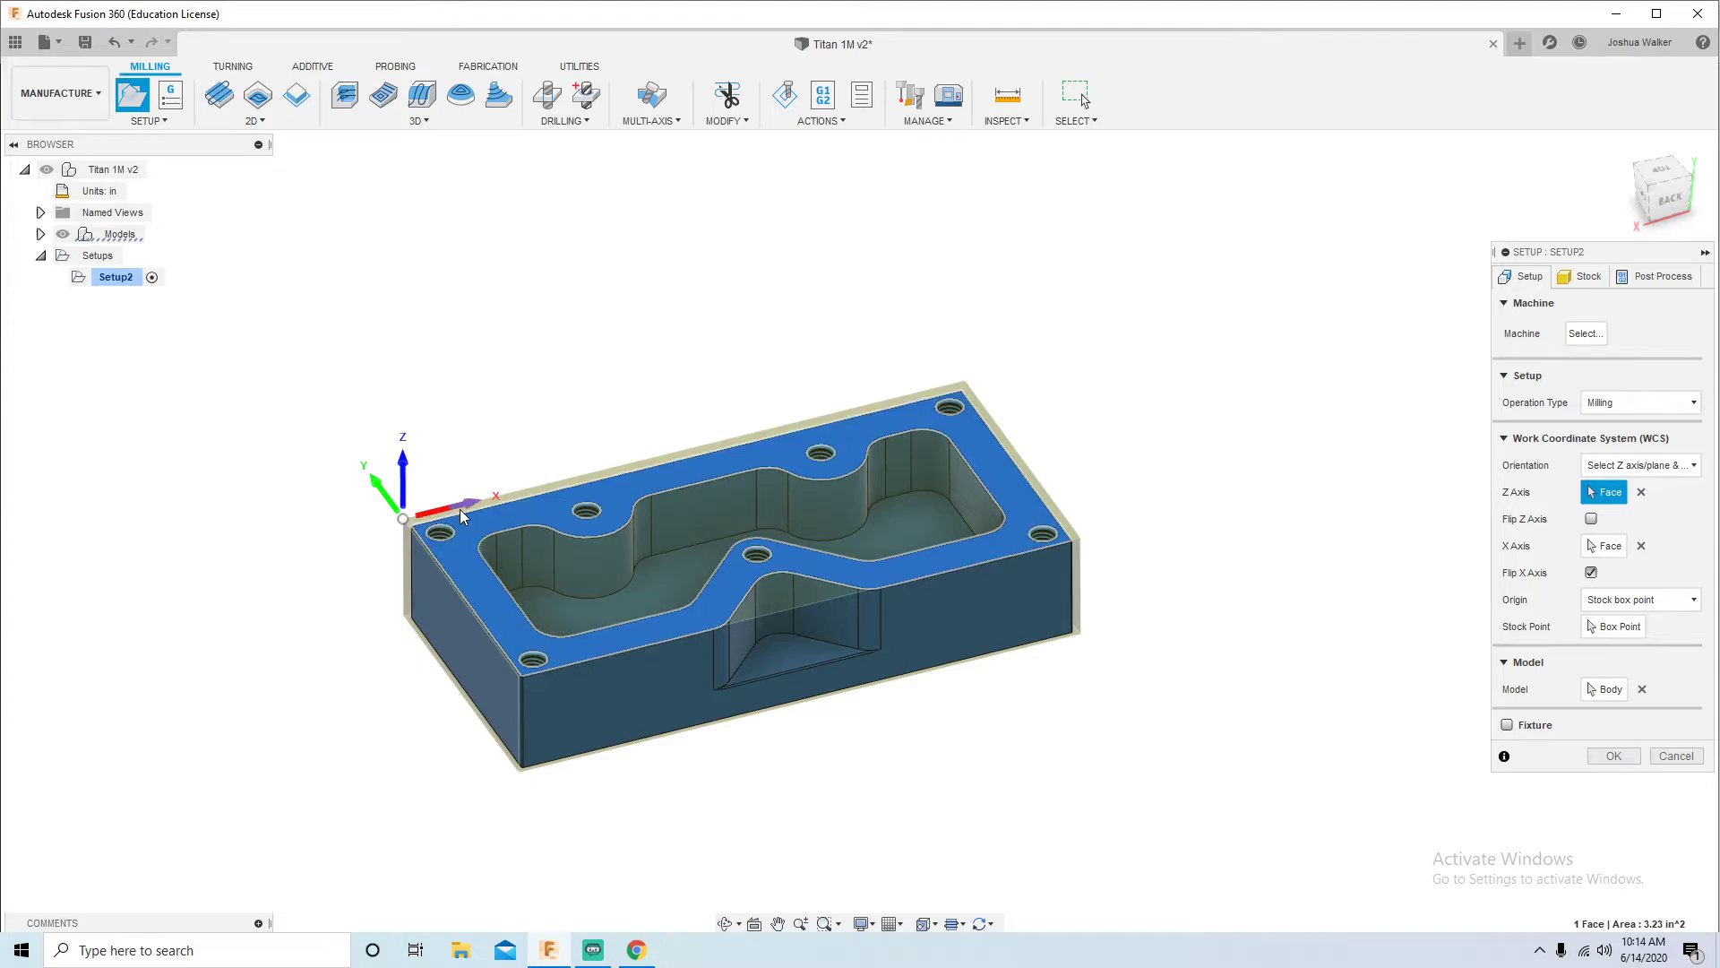
scroll(463, 509, "up", 5)
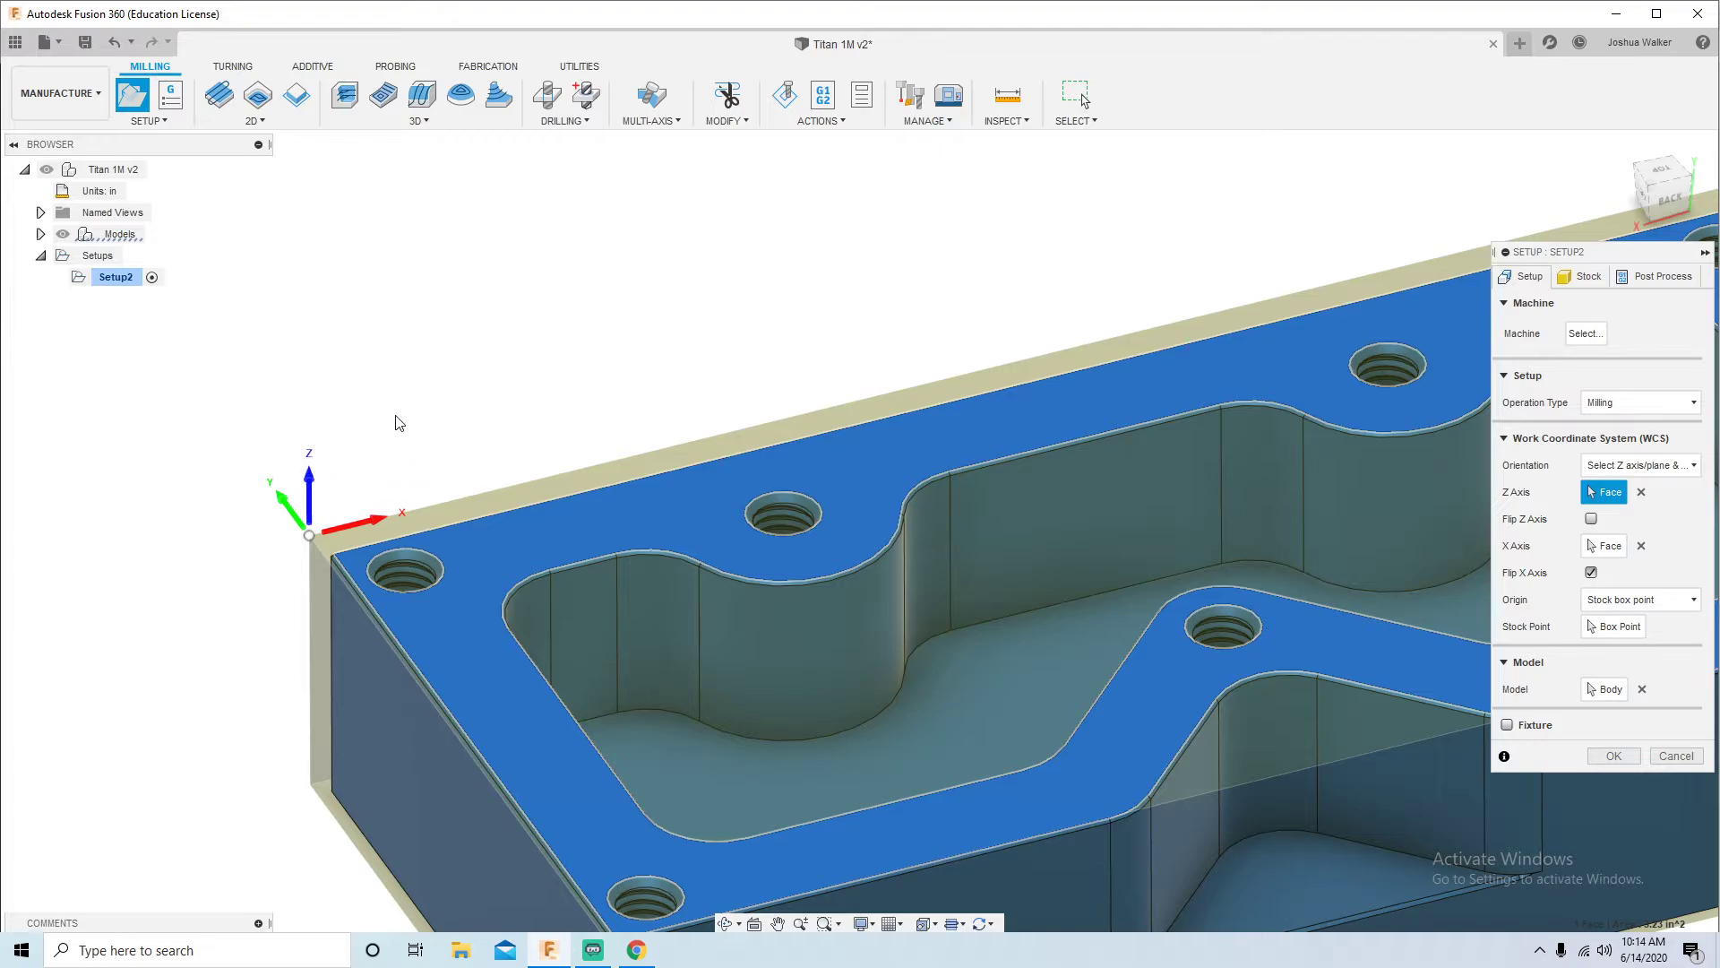
scroll(394, 421, "down", 4)
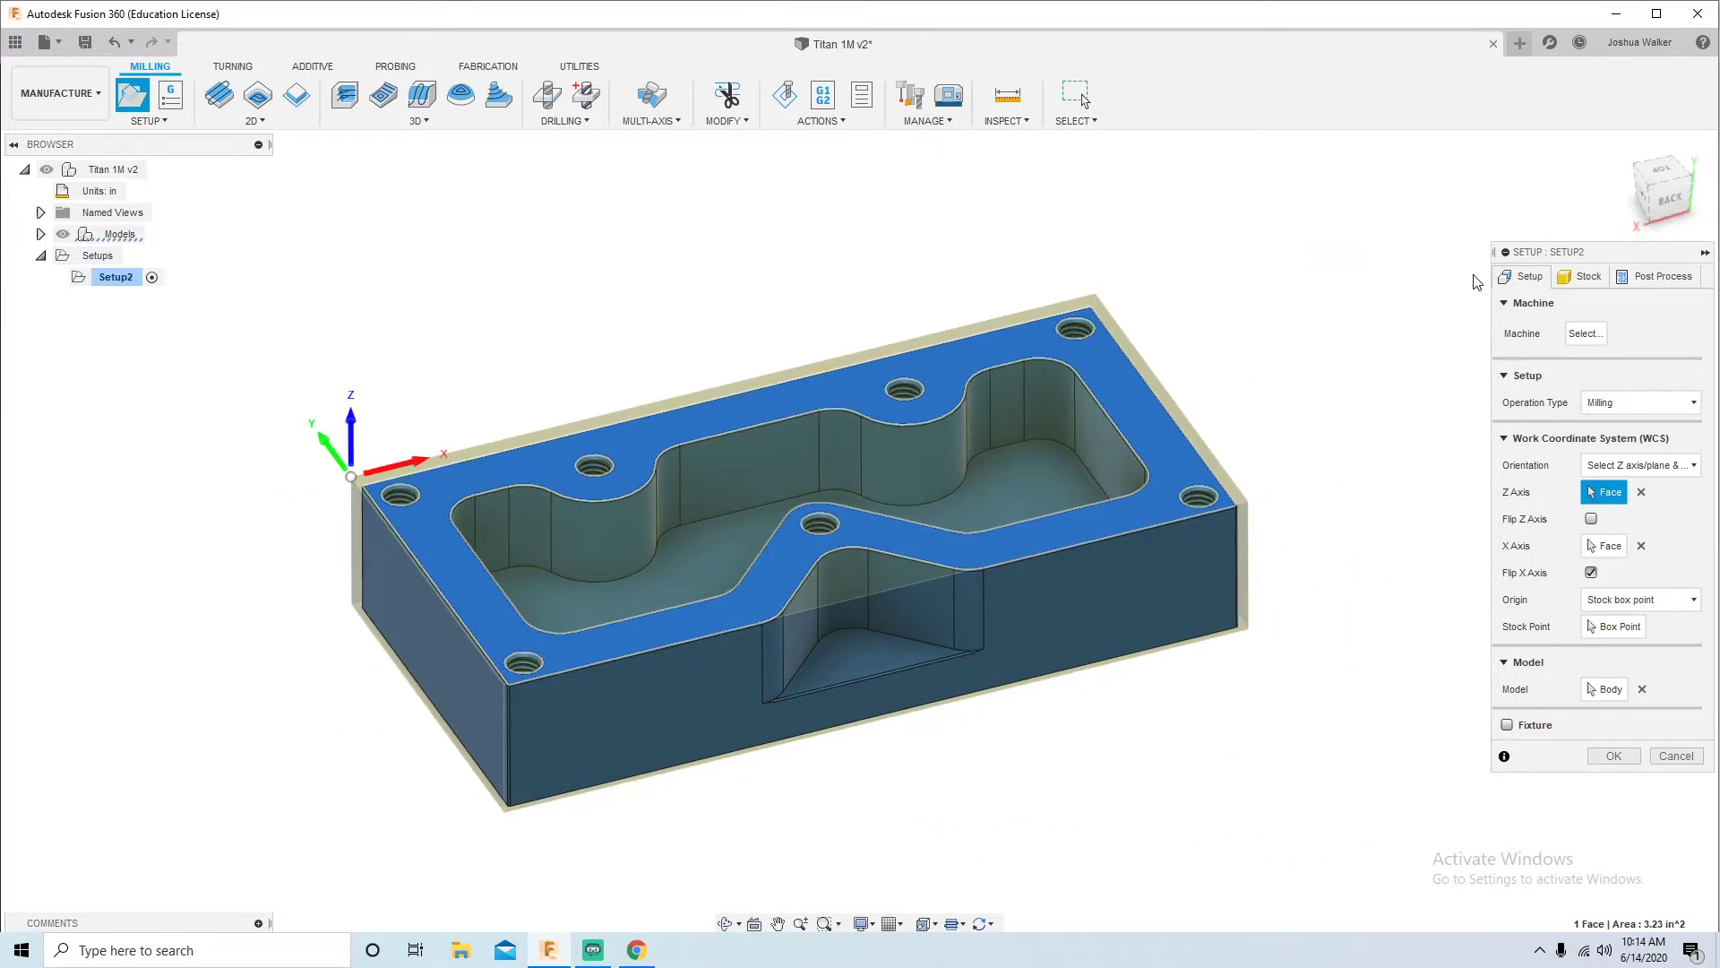
Step: Change the stock mode to Fixed size box and set its width (X) to 4.125 in
left_click(1590, 283)
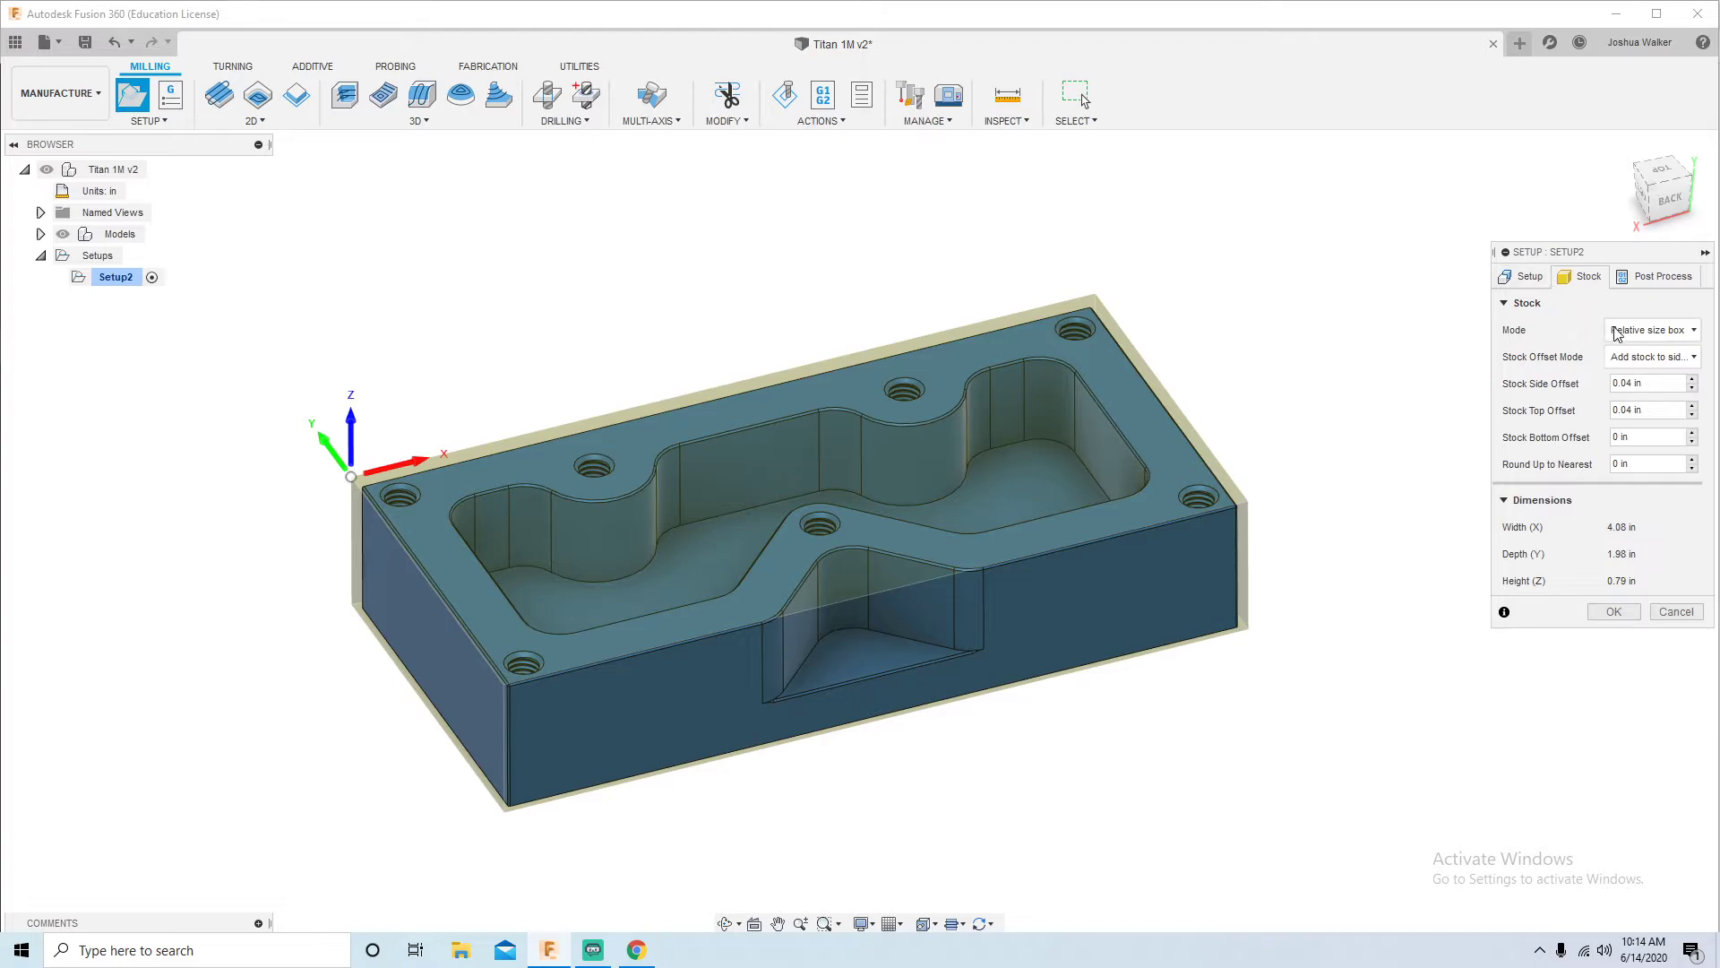
left_click(1688, 333)
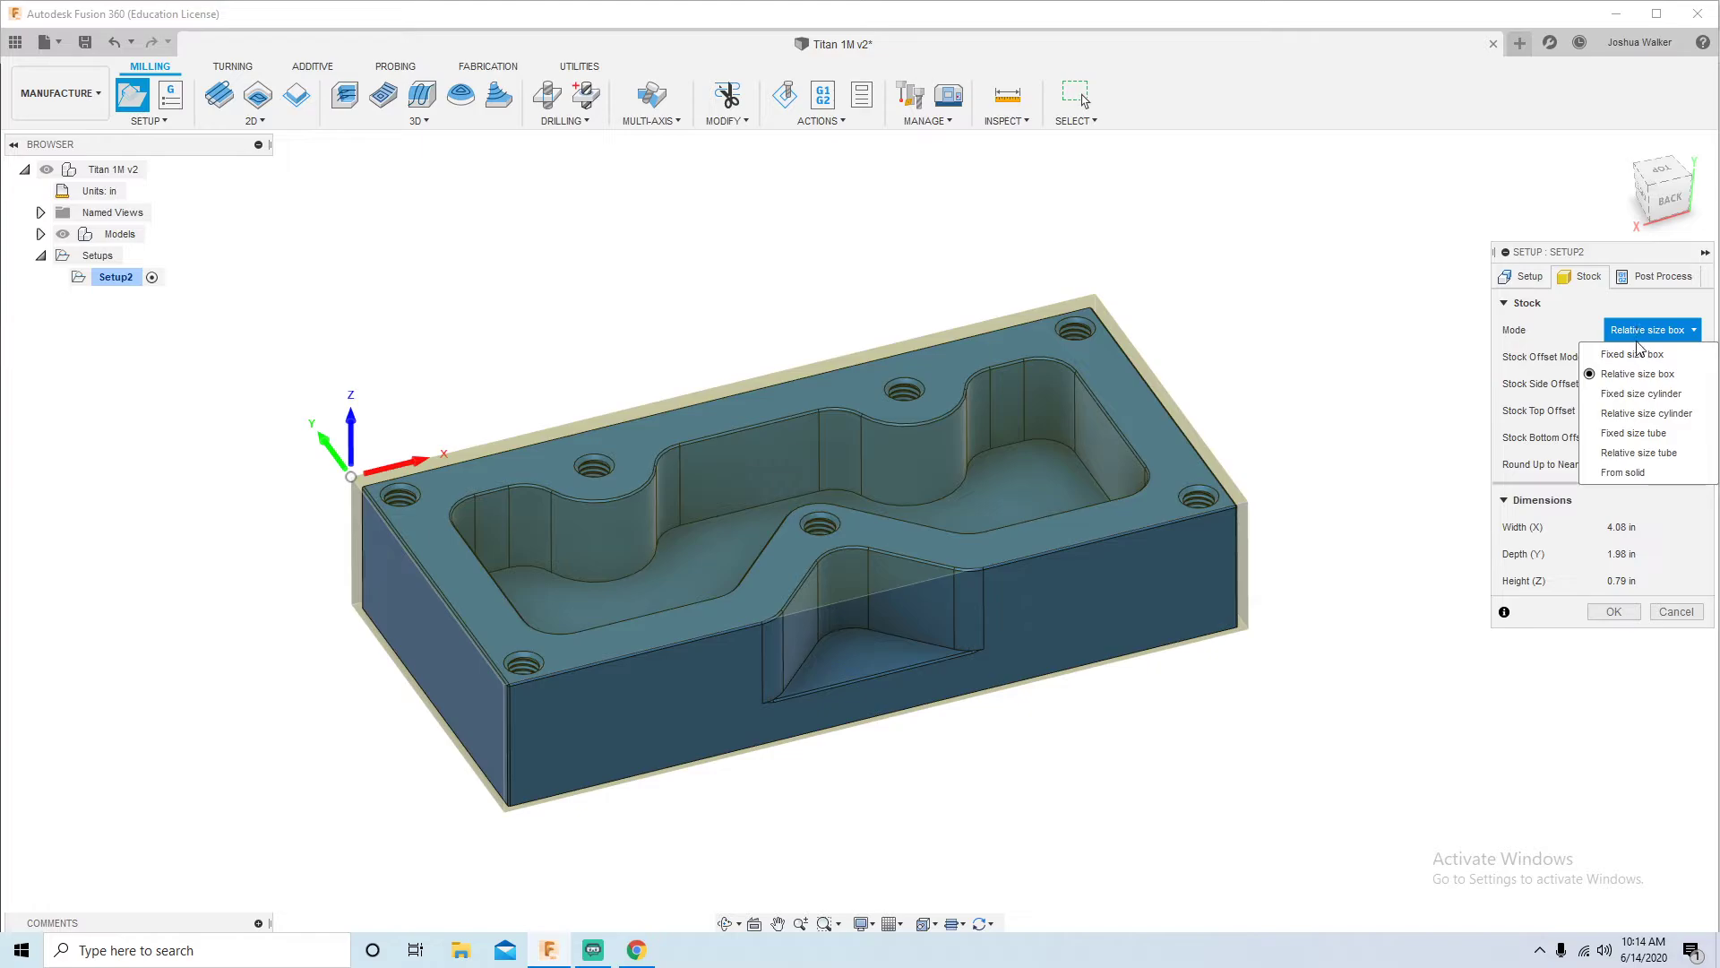
left_click(1638, 354)
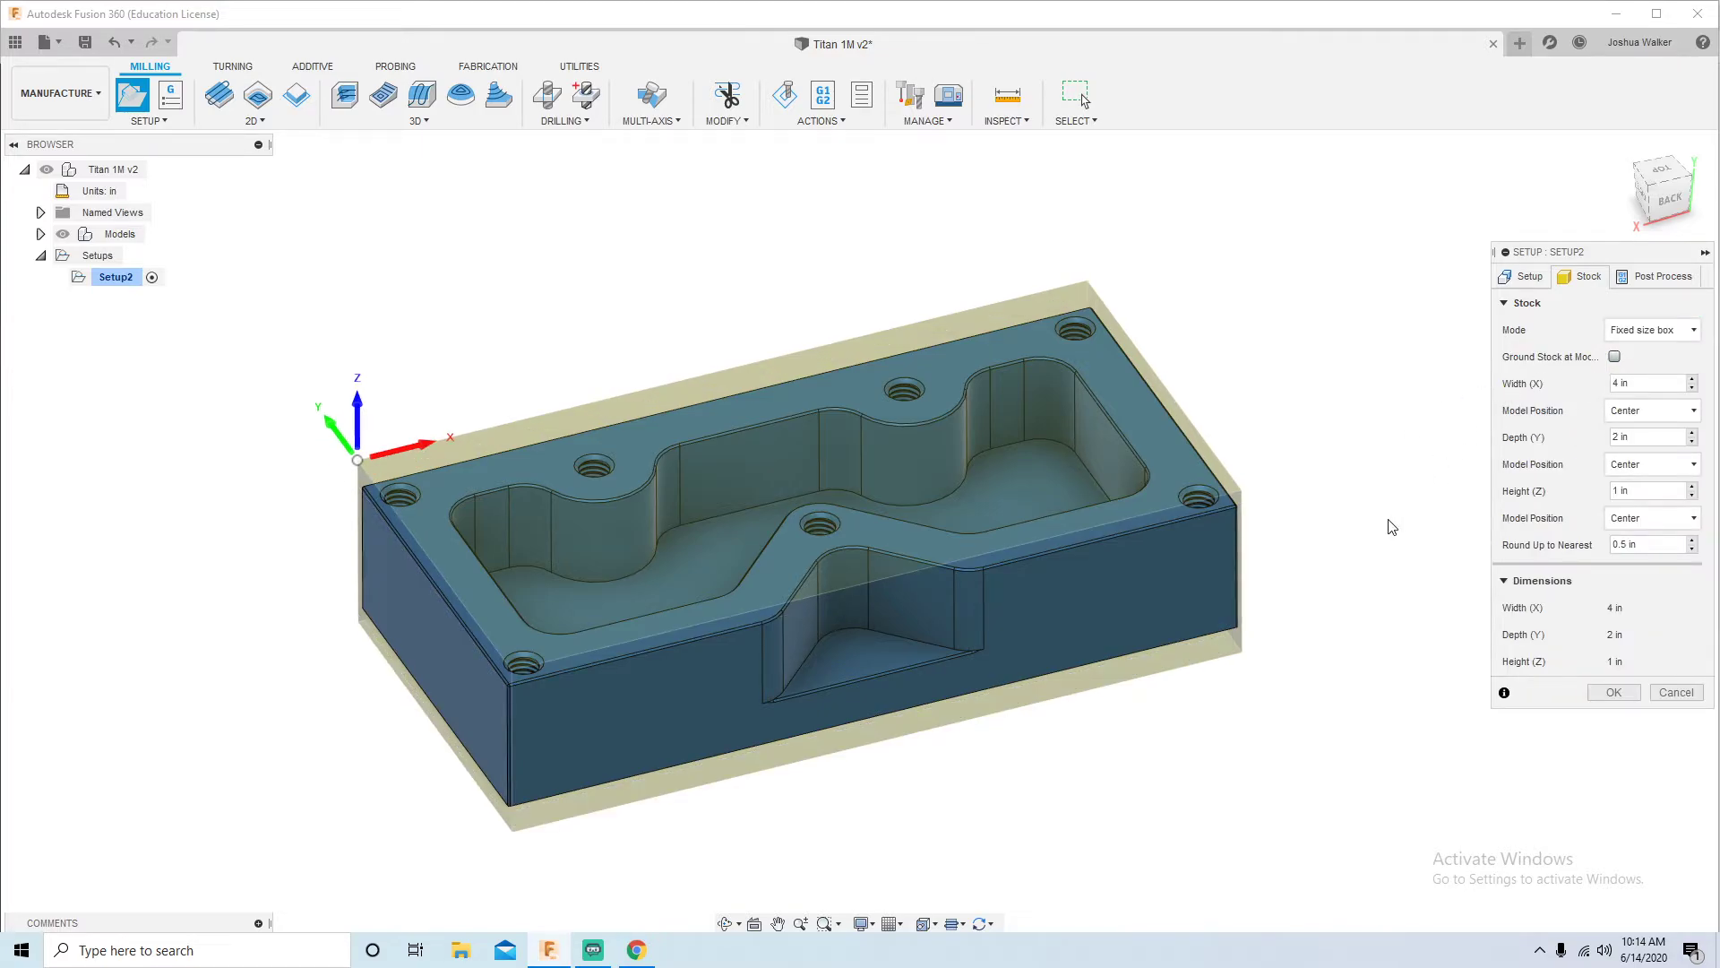
middle_click_drag(1387, 520, 1383, 499, "shift")
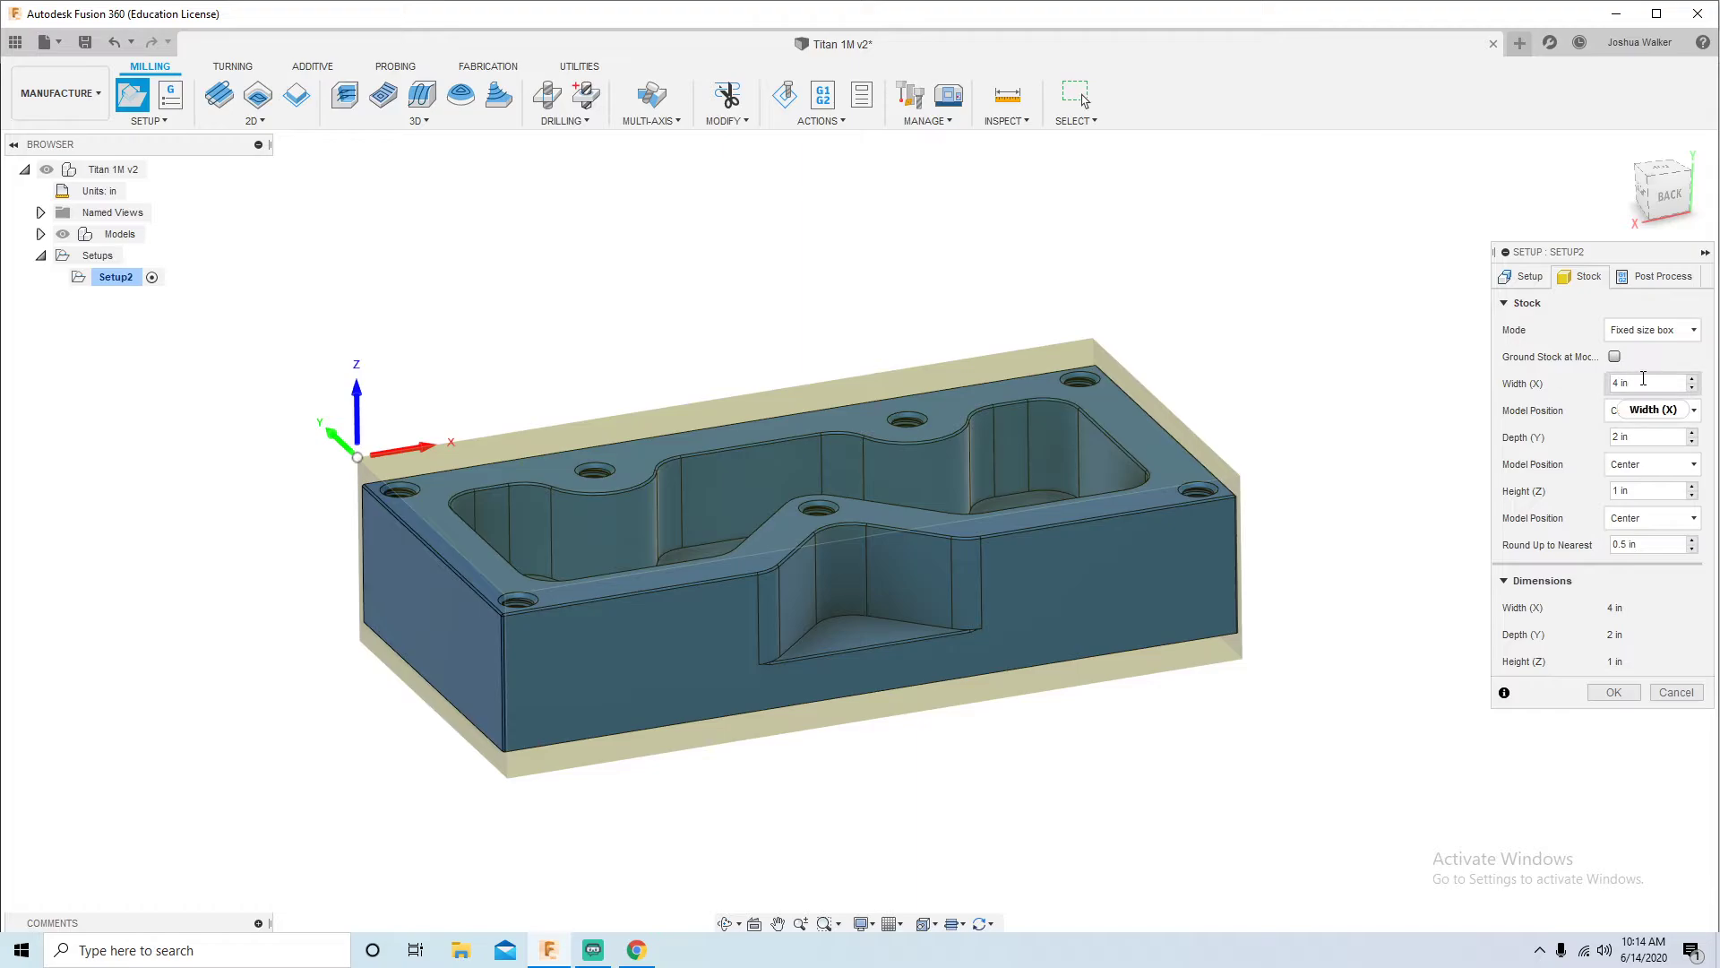
mouse_move(1321, 643)
middle_mouse_down("shift")
mouse_move(1291, 663)
mouse_move(1336, 656)
middle_mouse_up("shift")
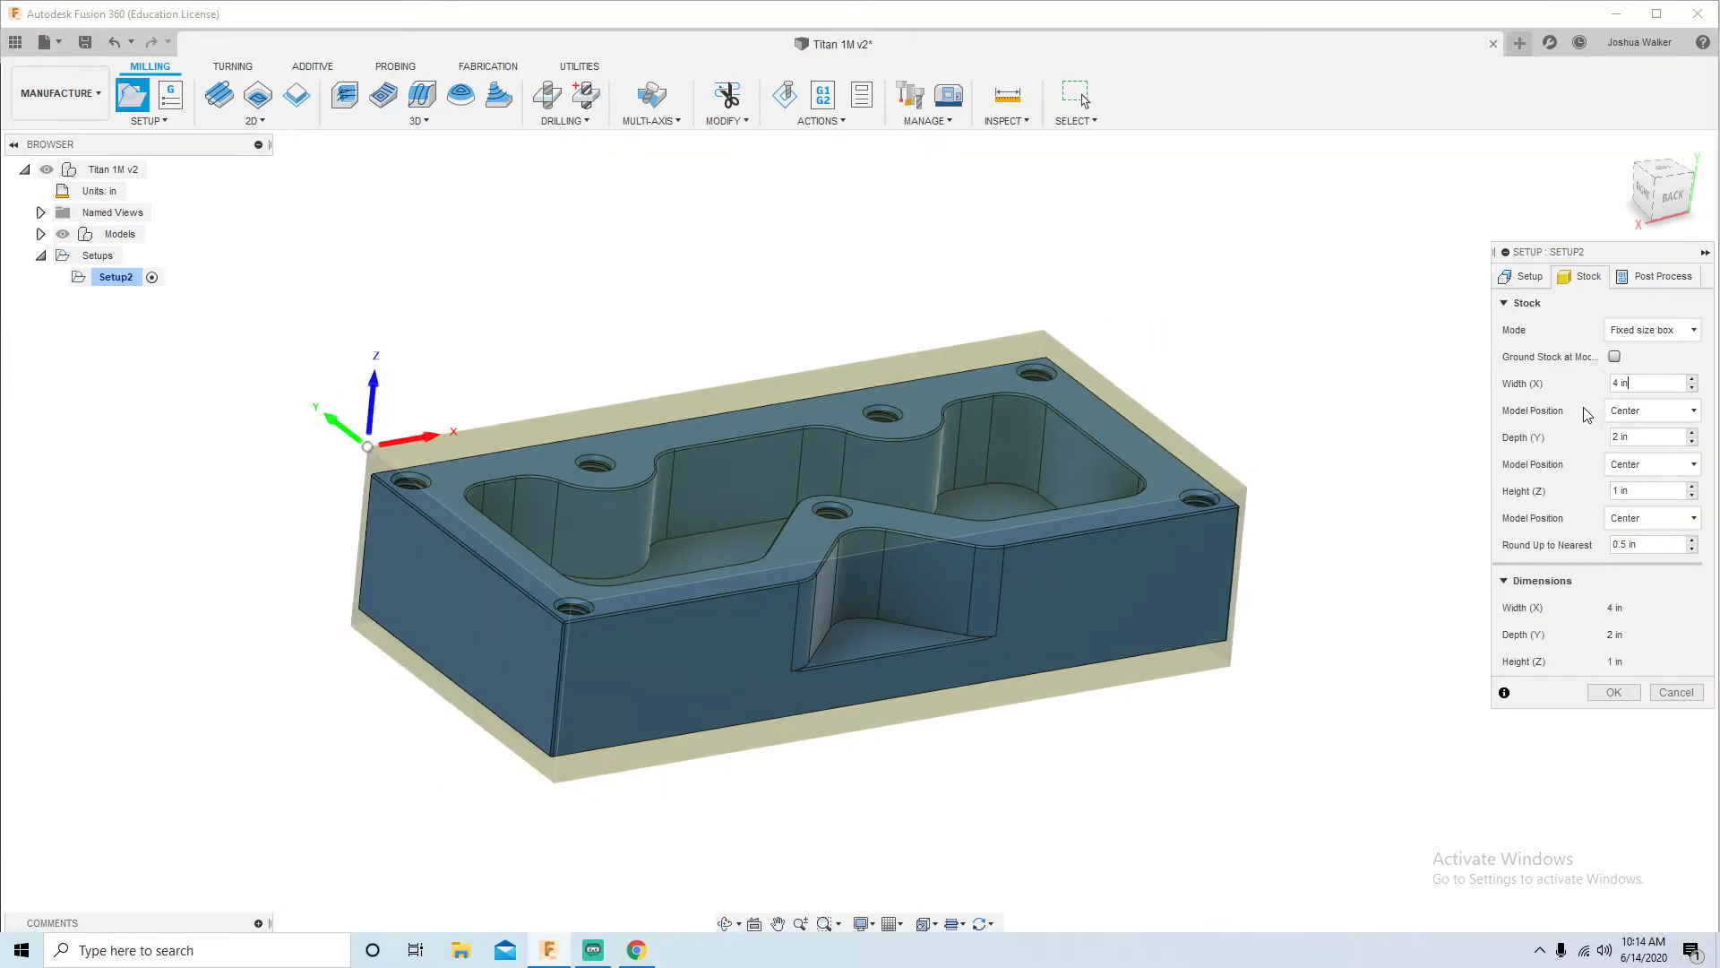
left_click_drag(1634, 383, 1593, 394)
type("4.125")
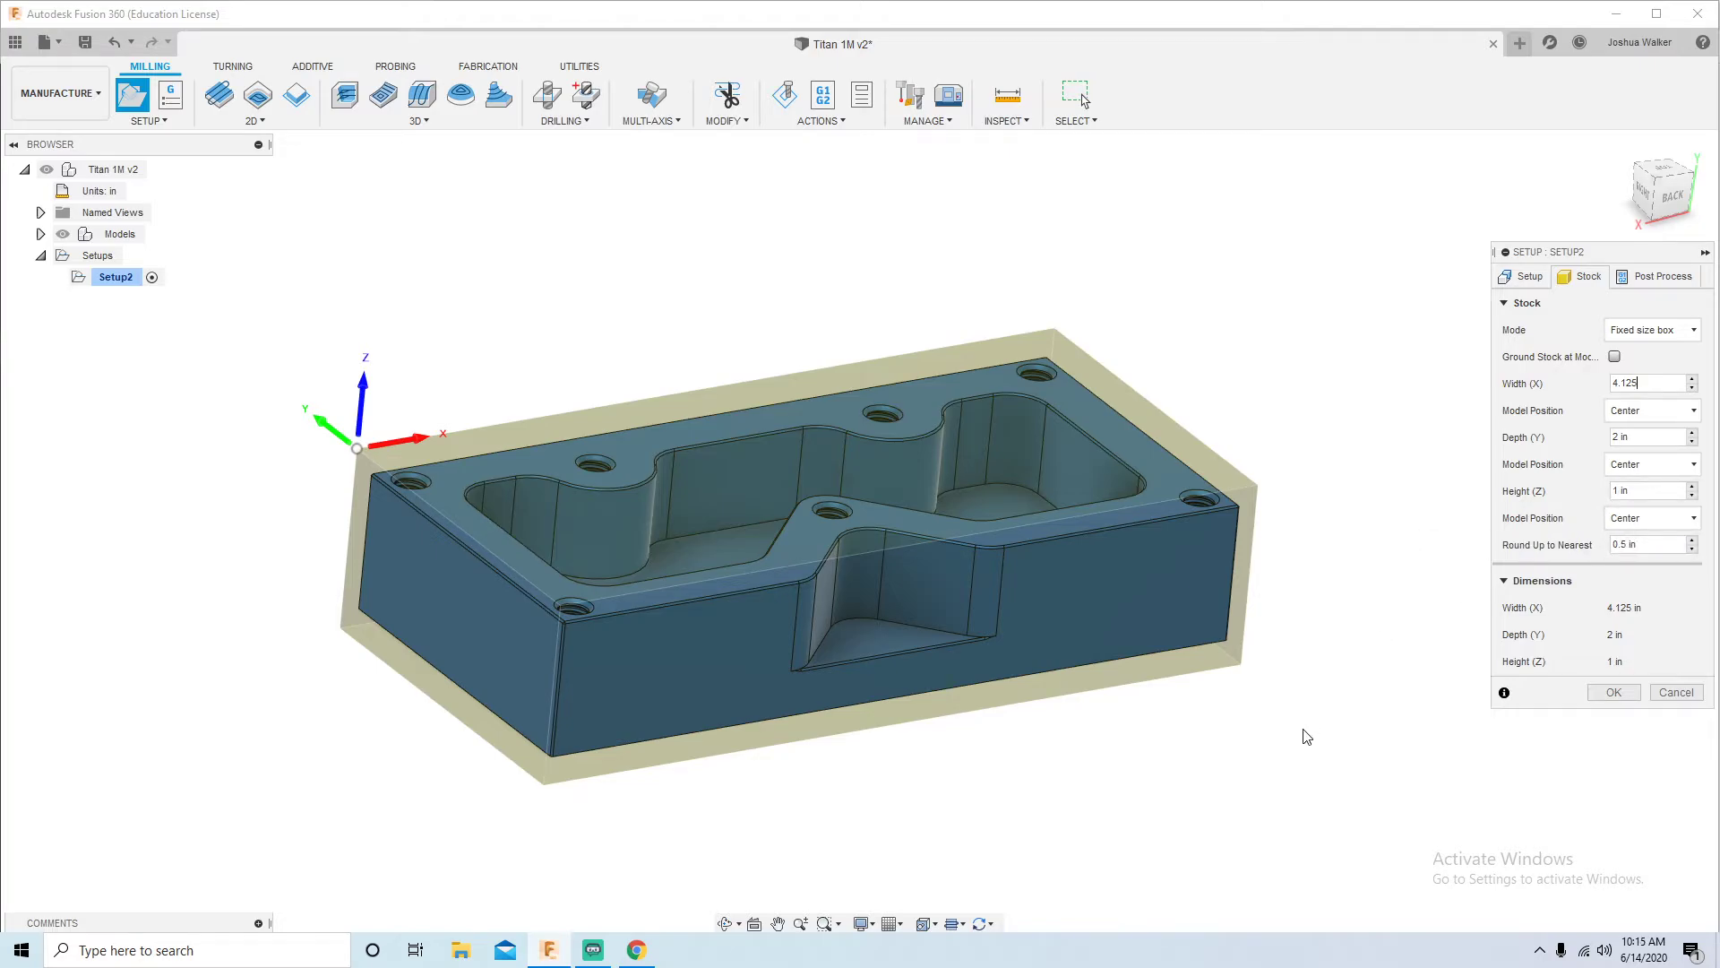
Step: Set the stock's Z model position to Offset from top (+Z) with an offset of .01 in
left_click(1668, 194)
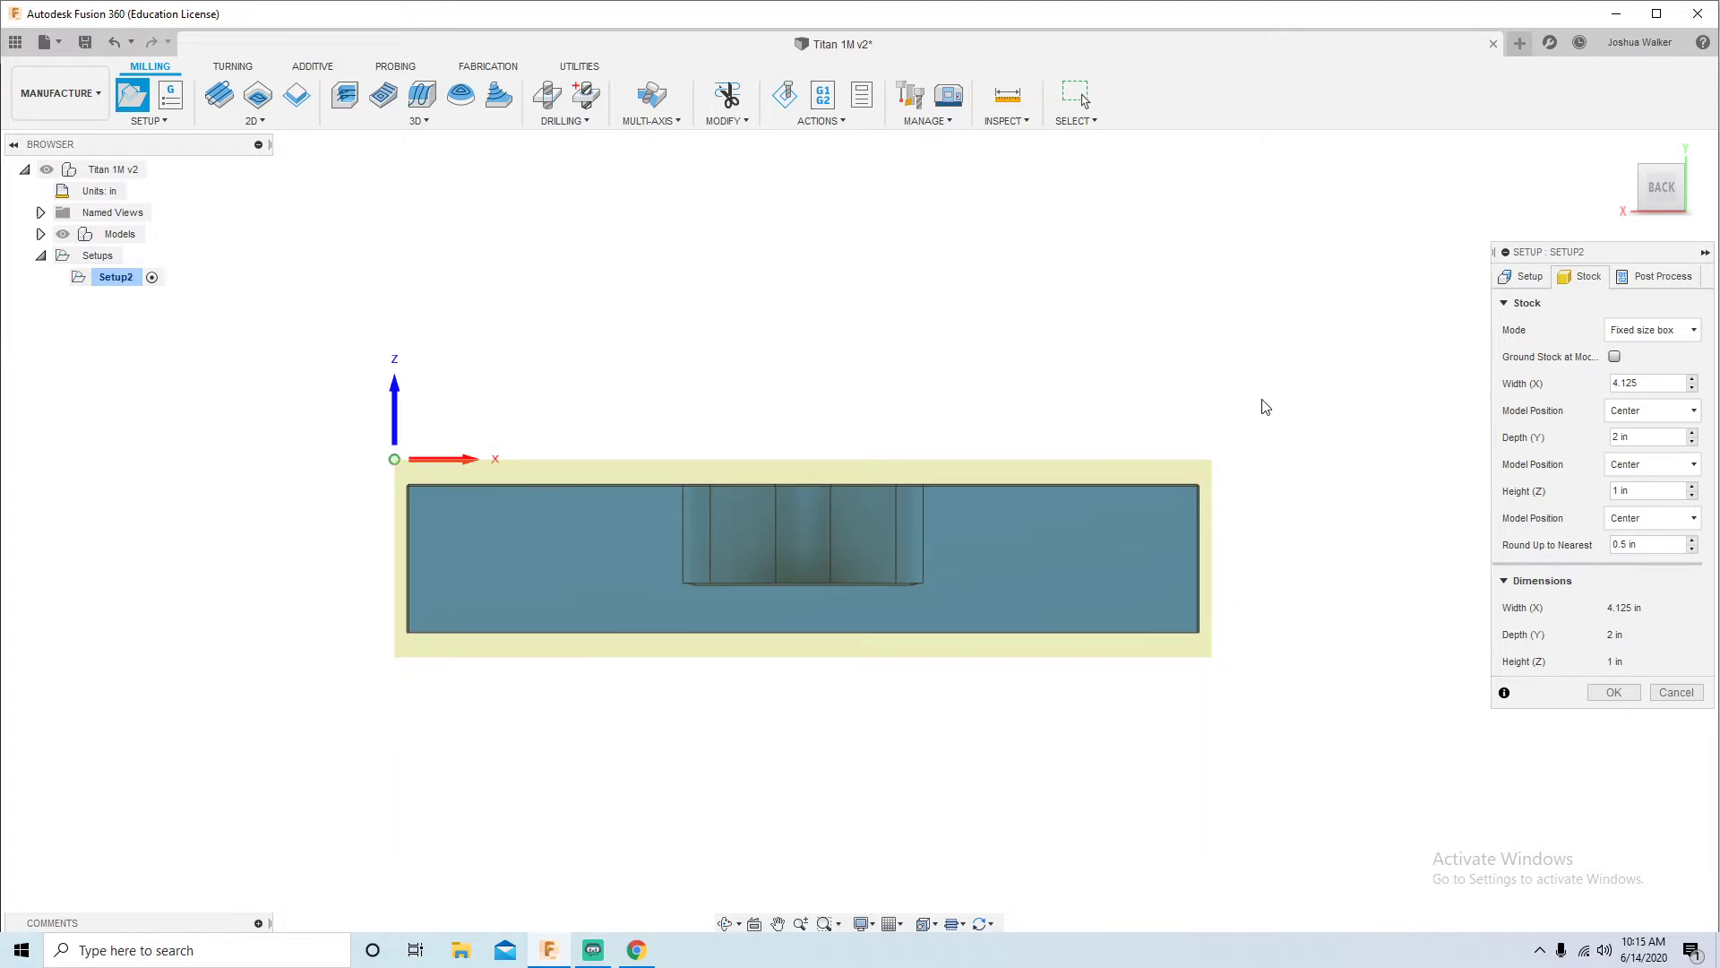
left_click(1647, 520)
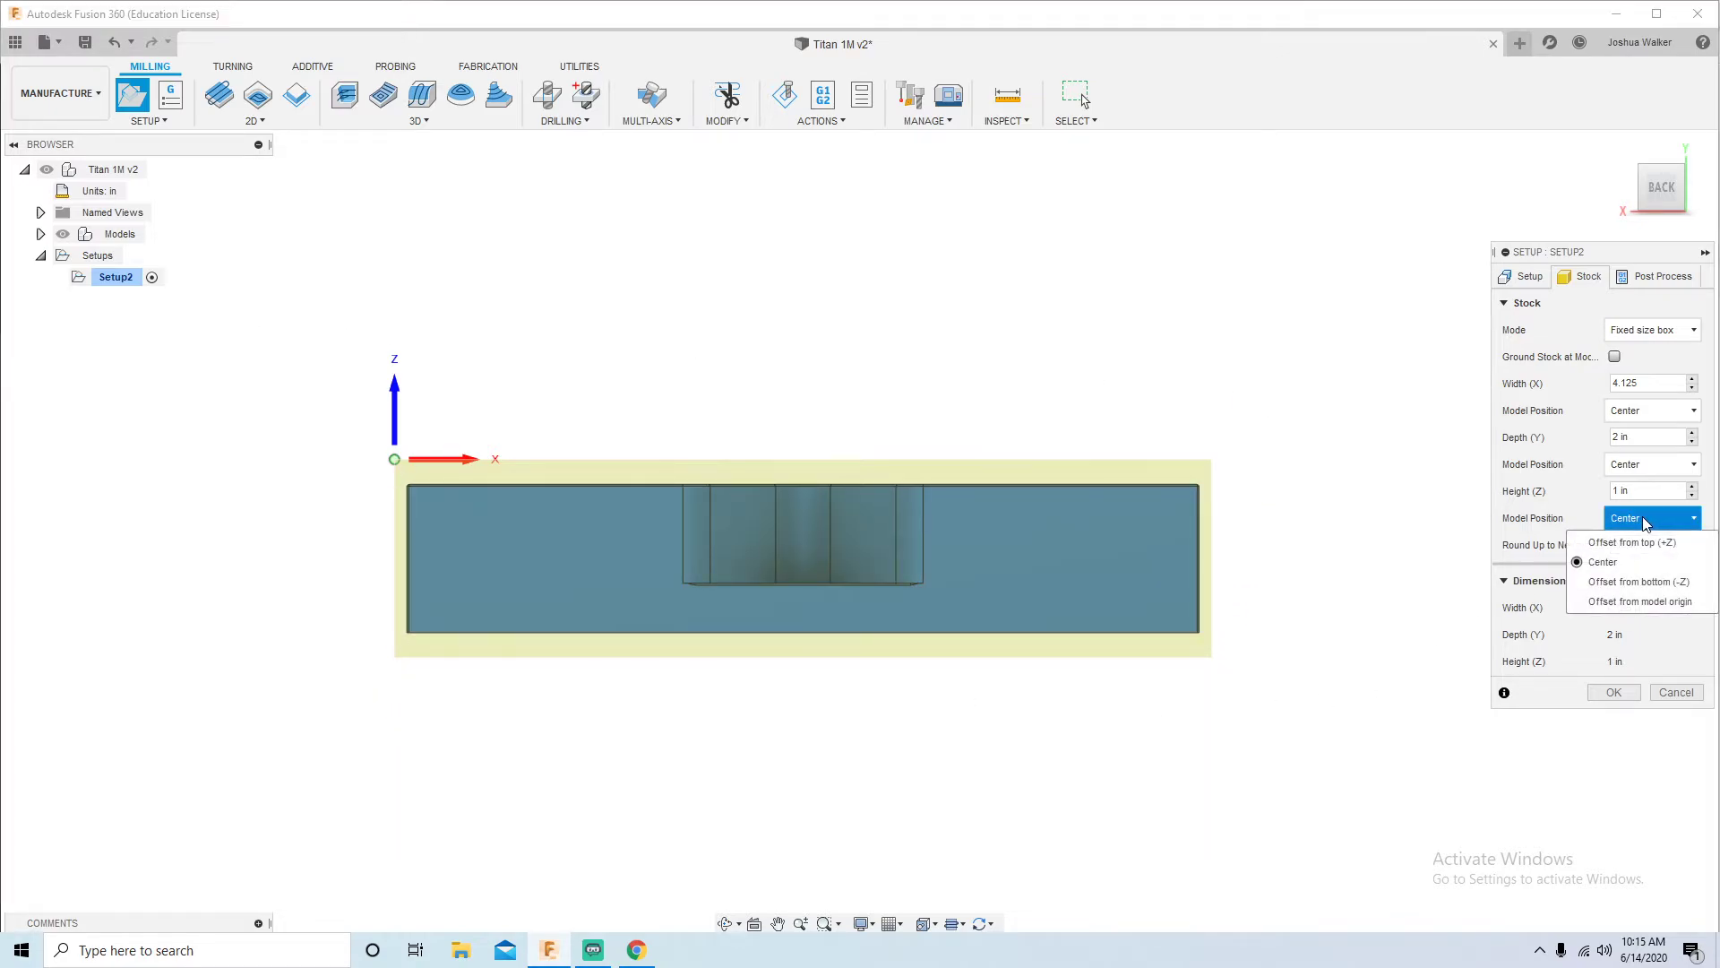
left_click(1642, 542)
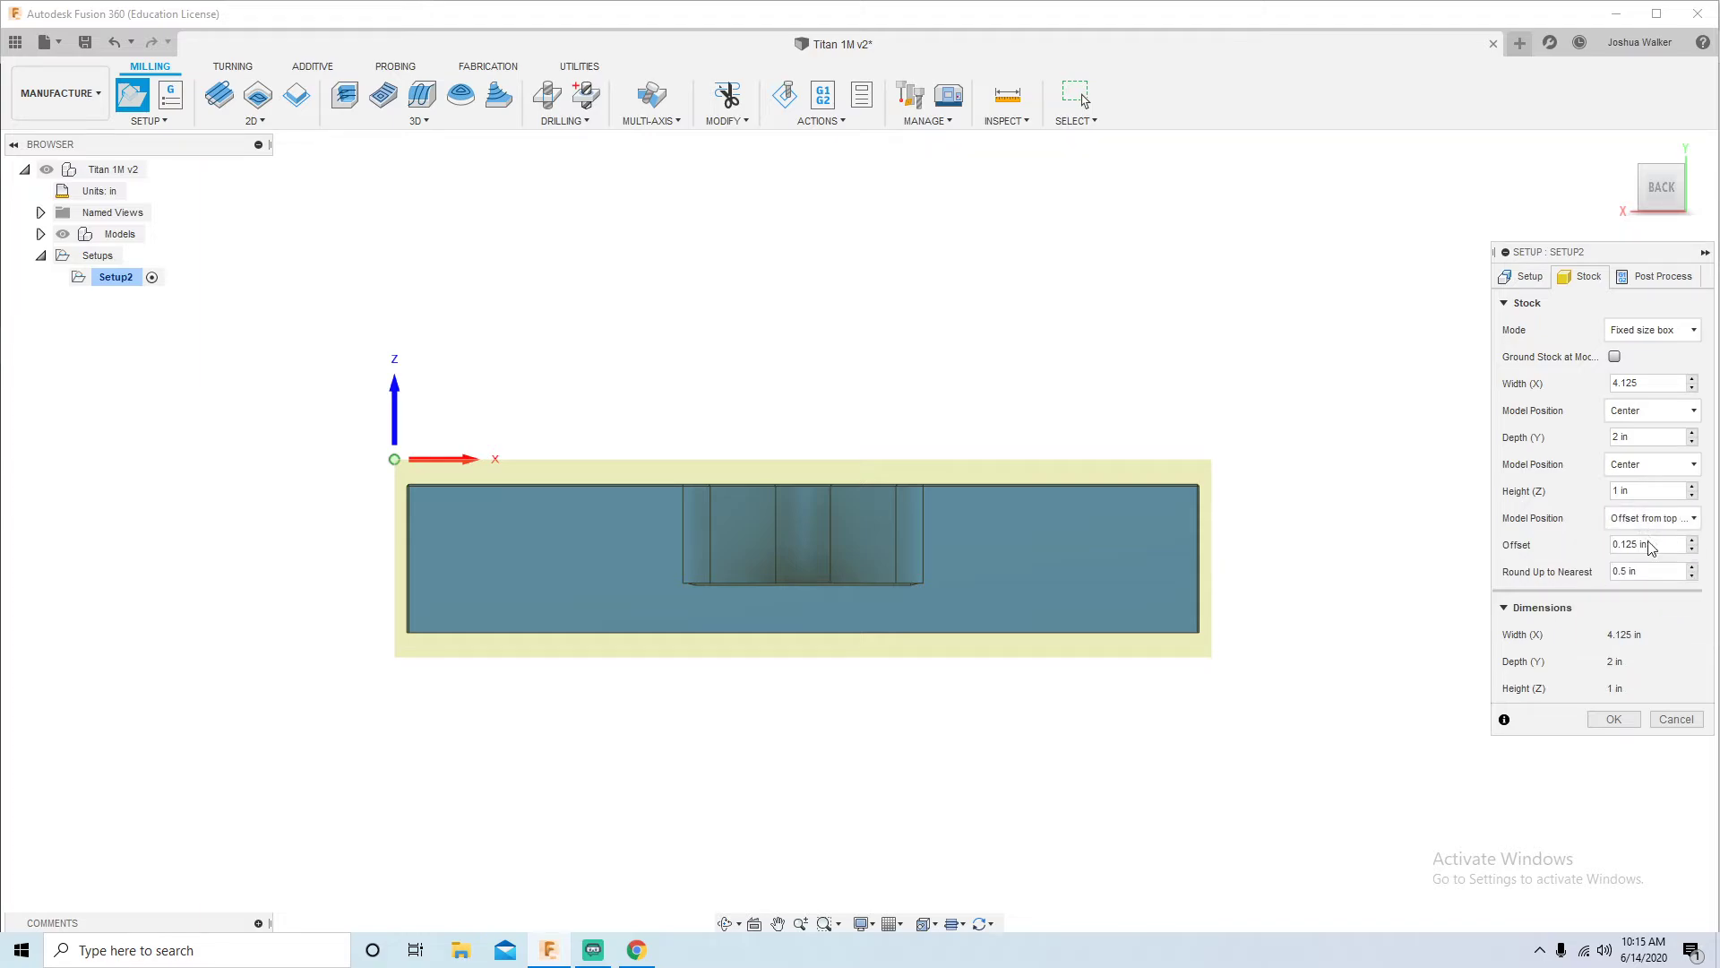
left_click(1647, 518)
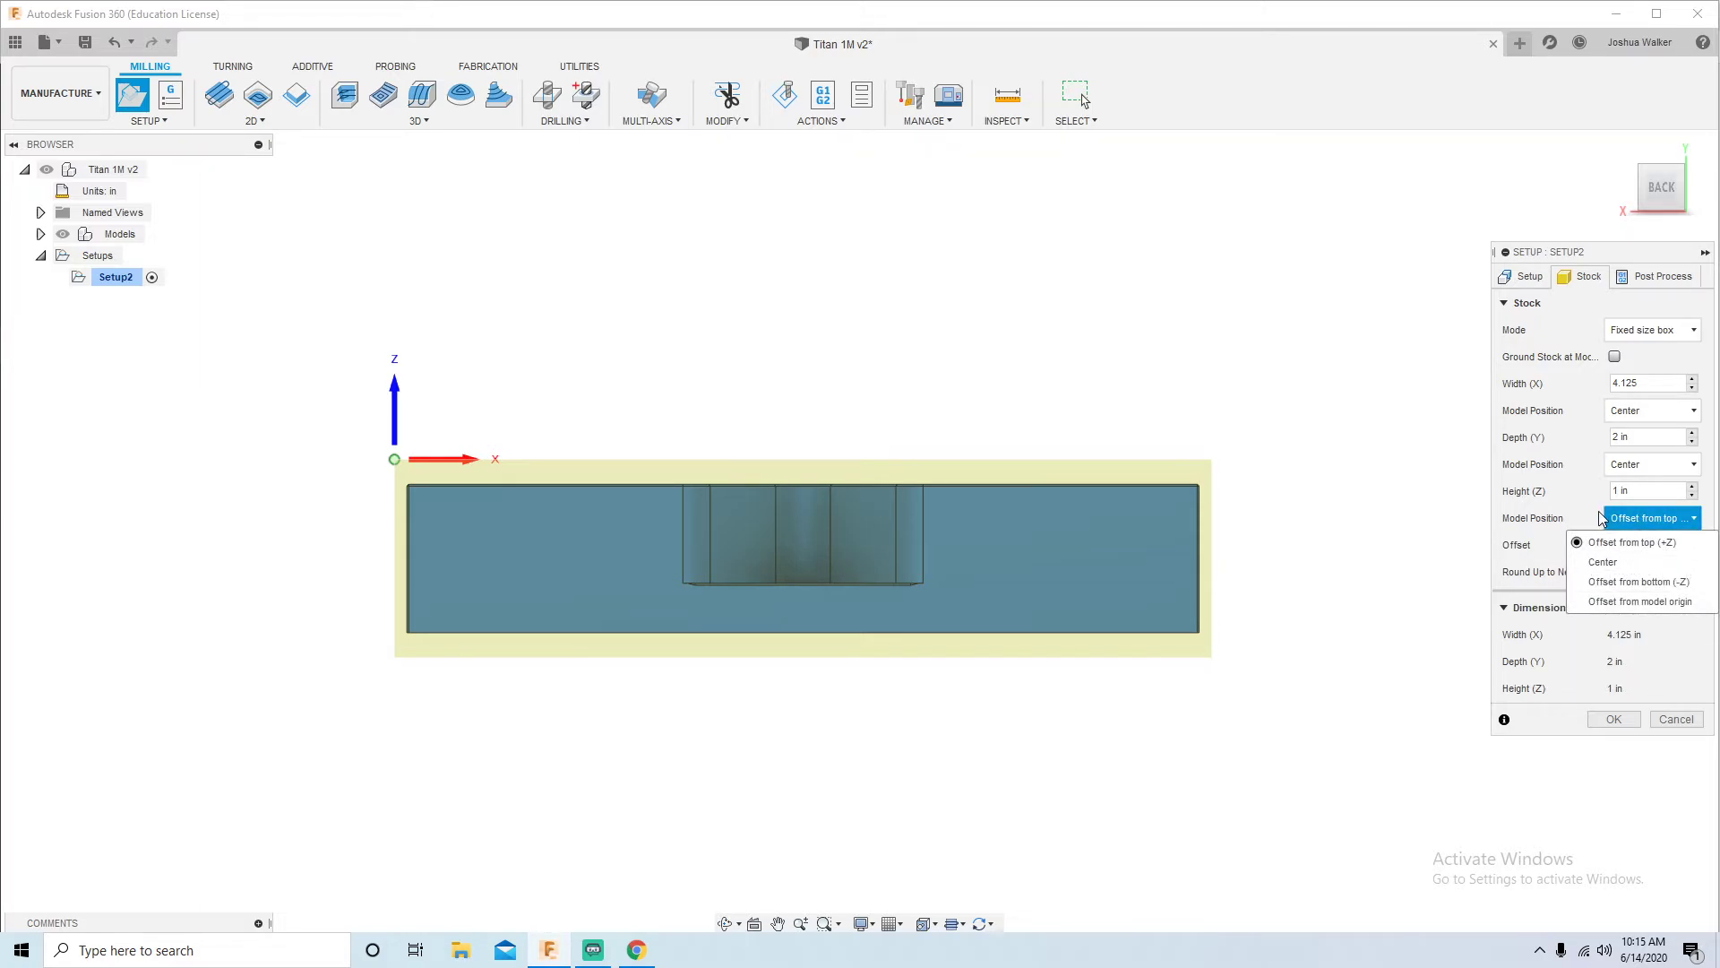
left_click(1623, 543)
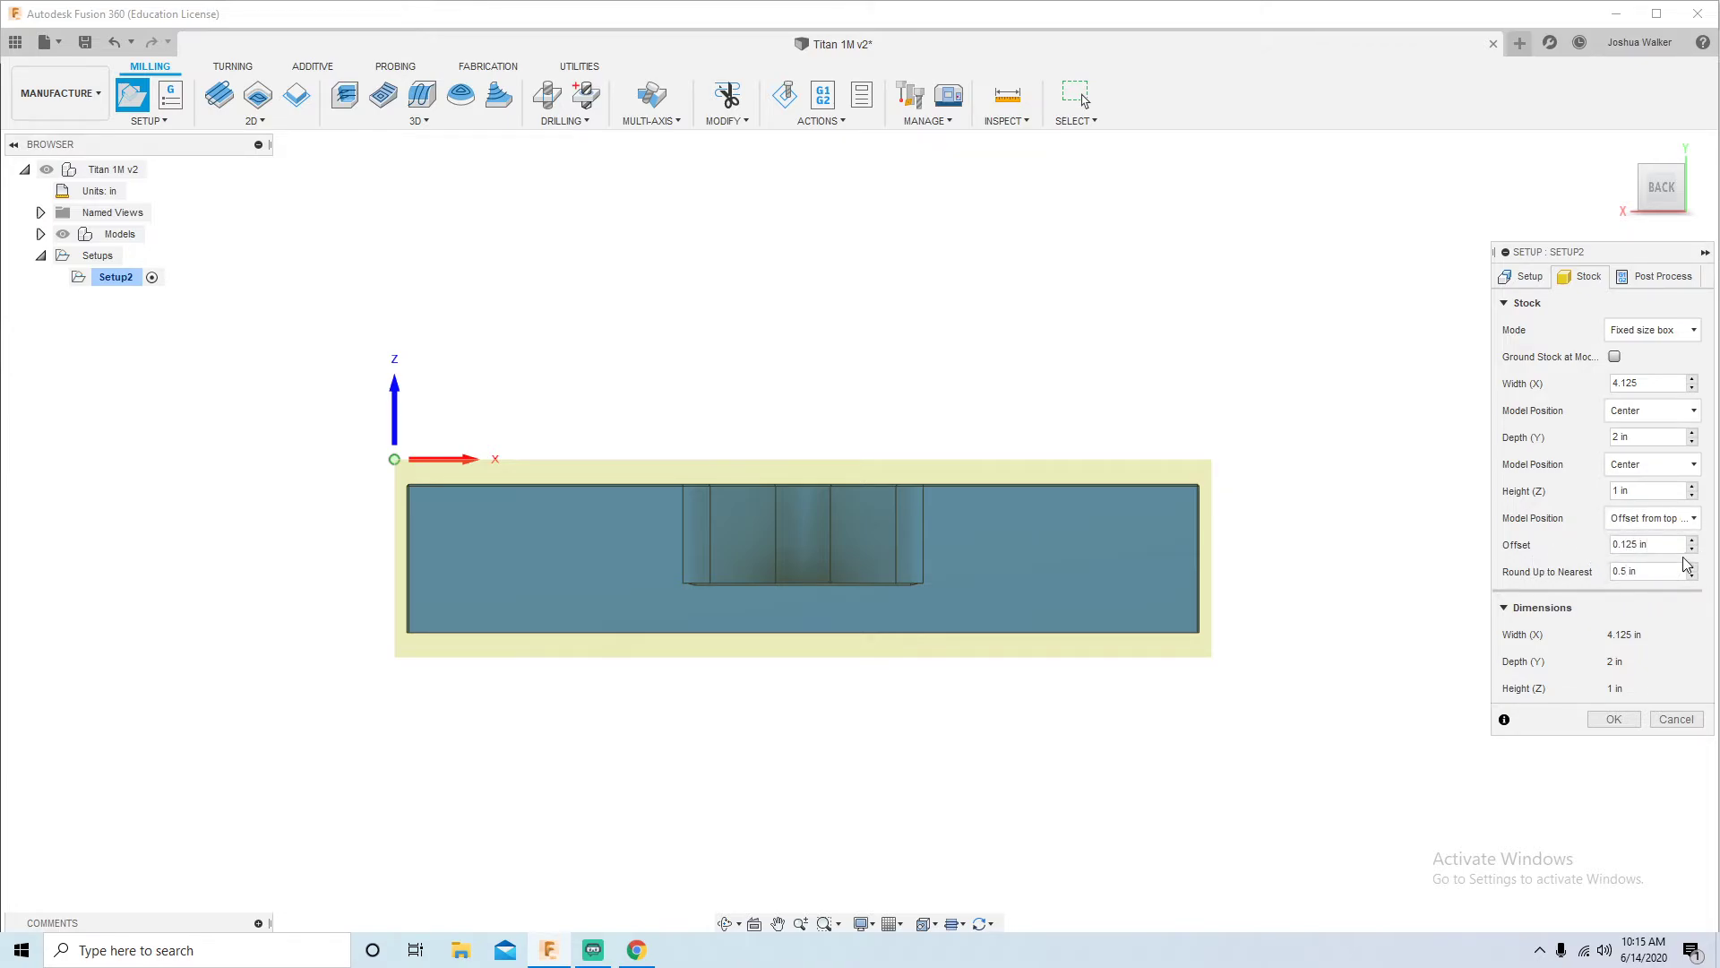
left_click_drag(1657, 545, 1608, 546)
key("BackSpace")
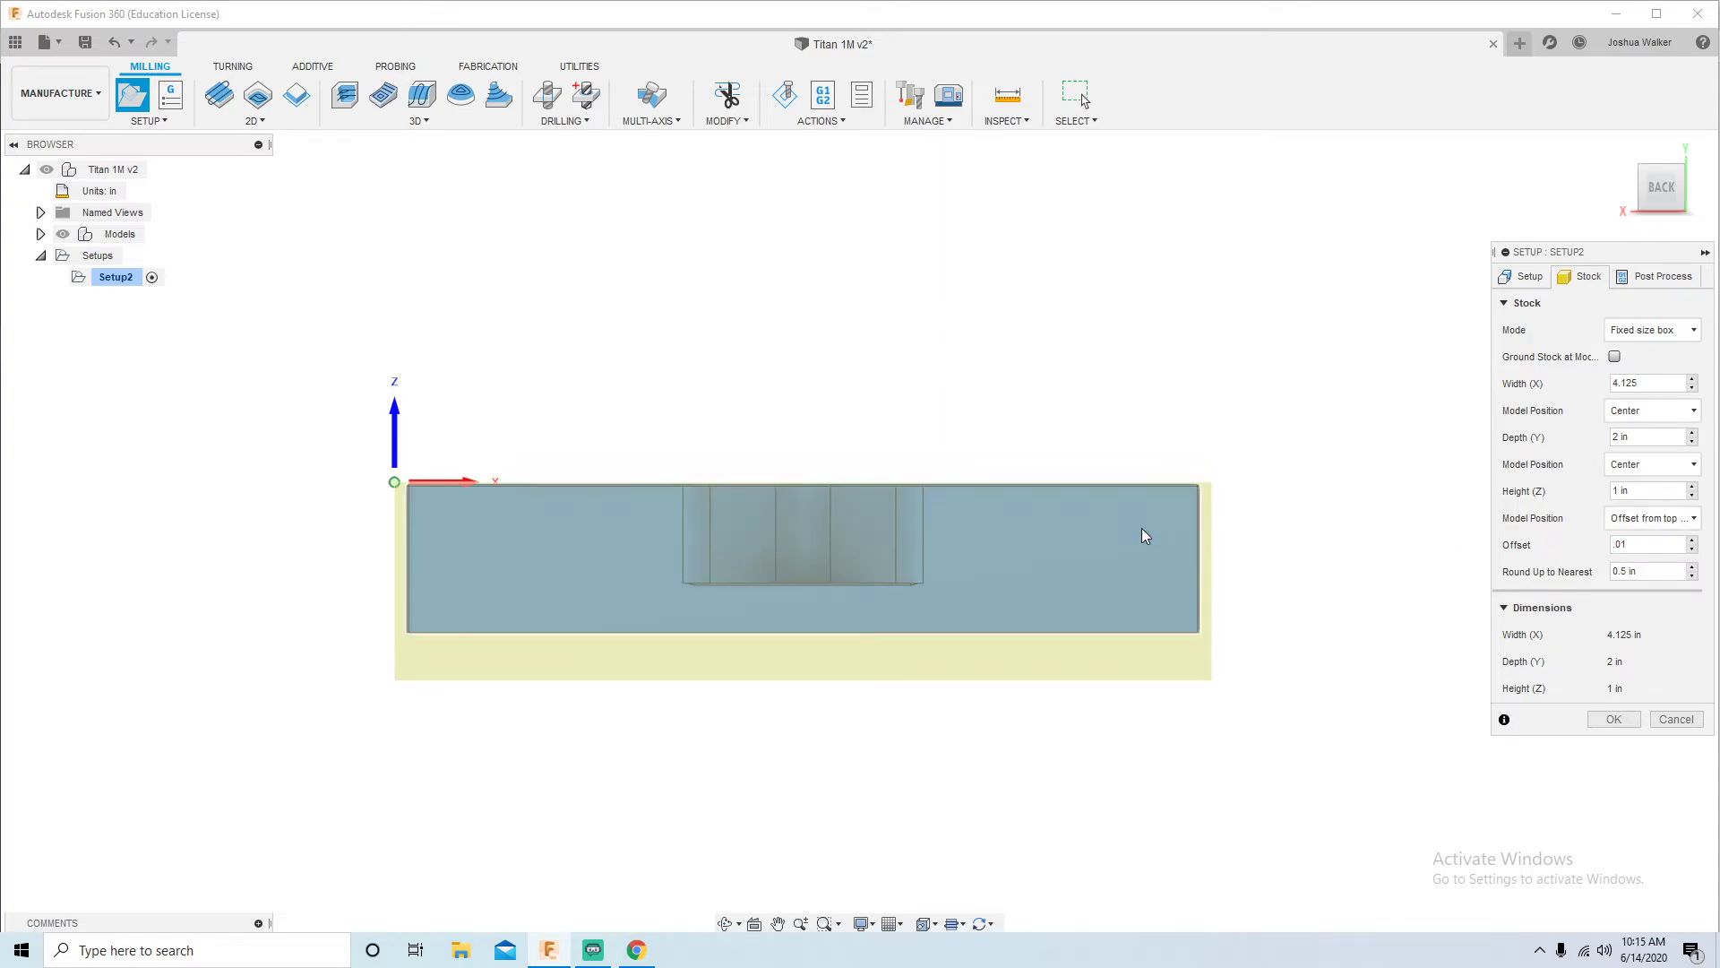
middle_click_drag(821, 710, 864, 727, "shift")
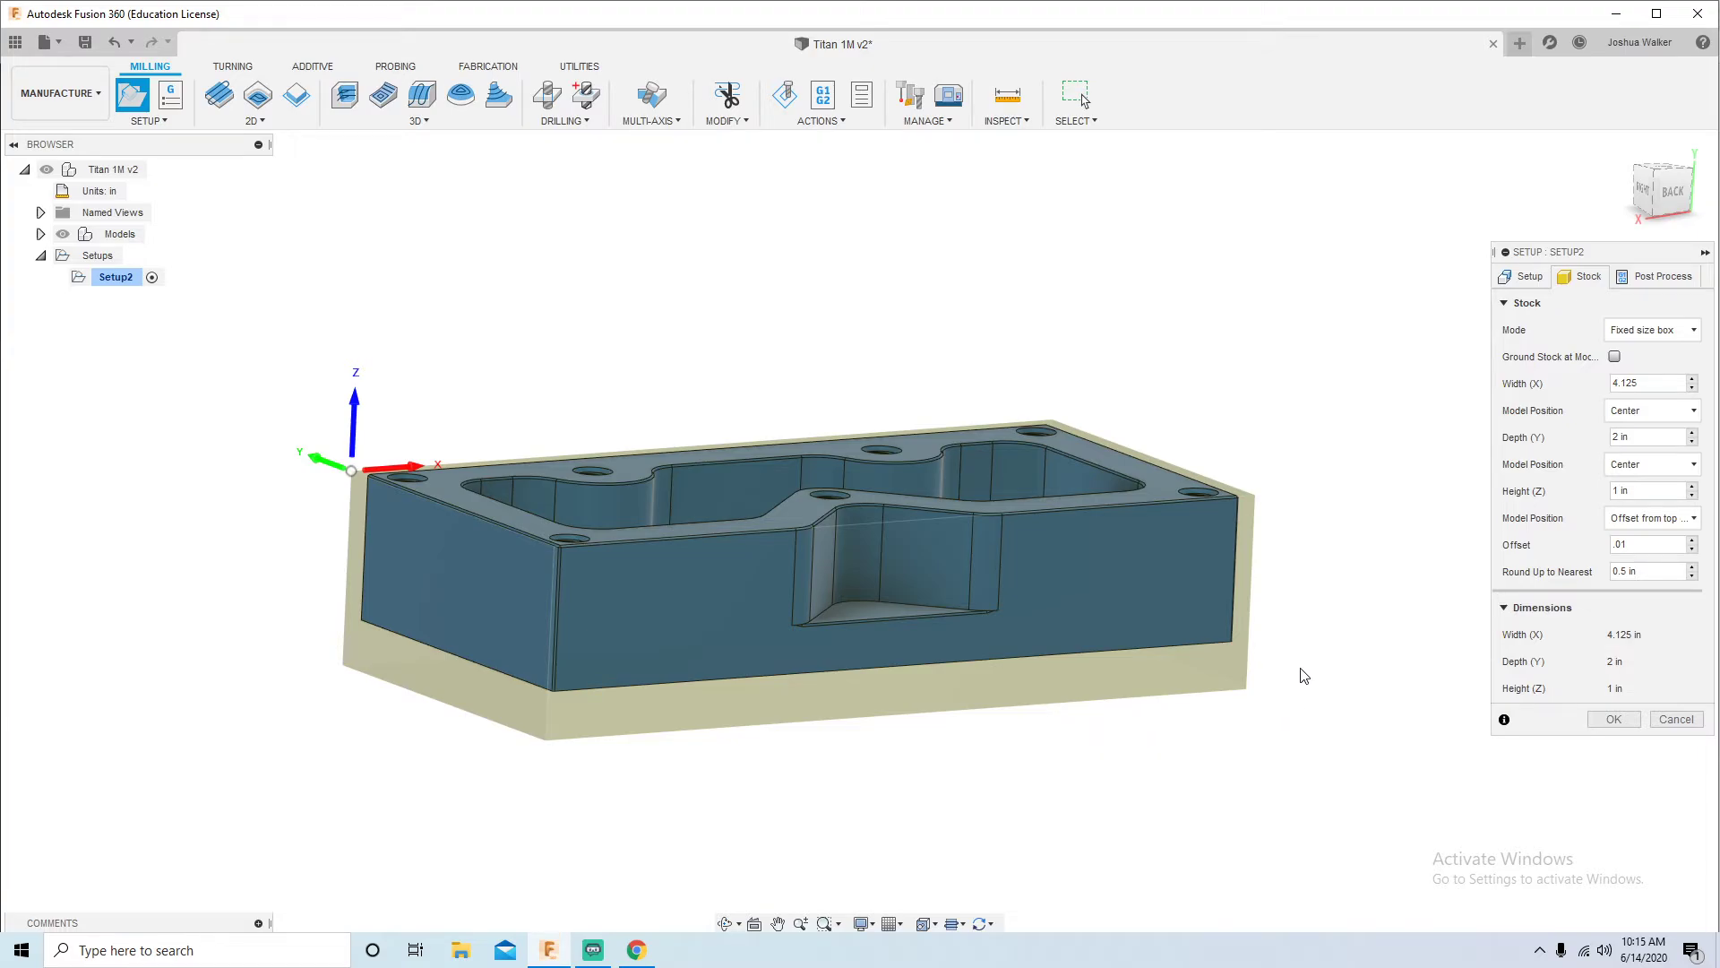
middle_click_drag(1298, 676, 1304, 715, "shift")
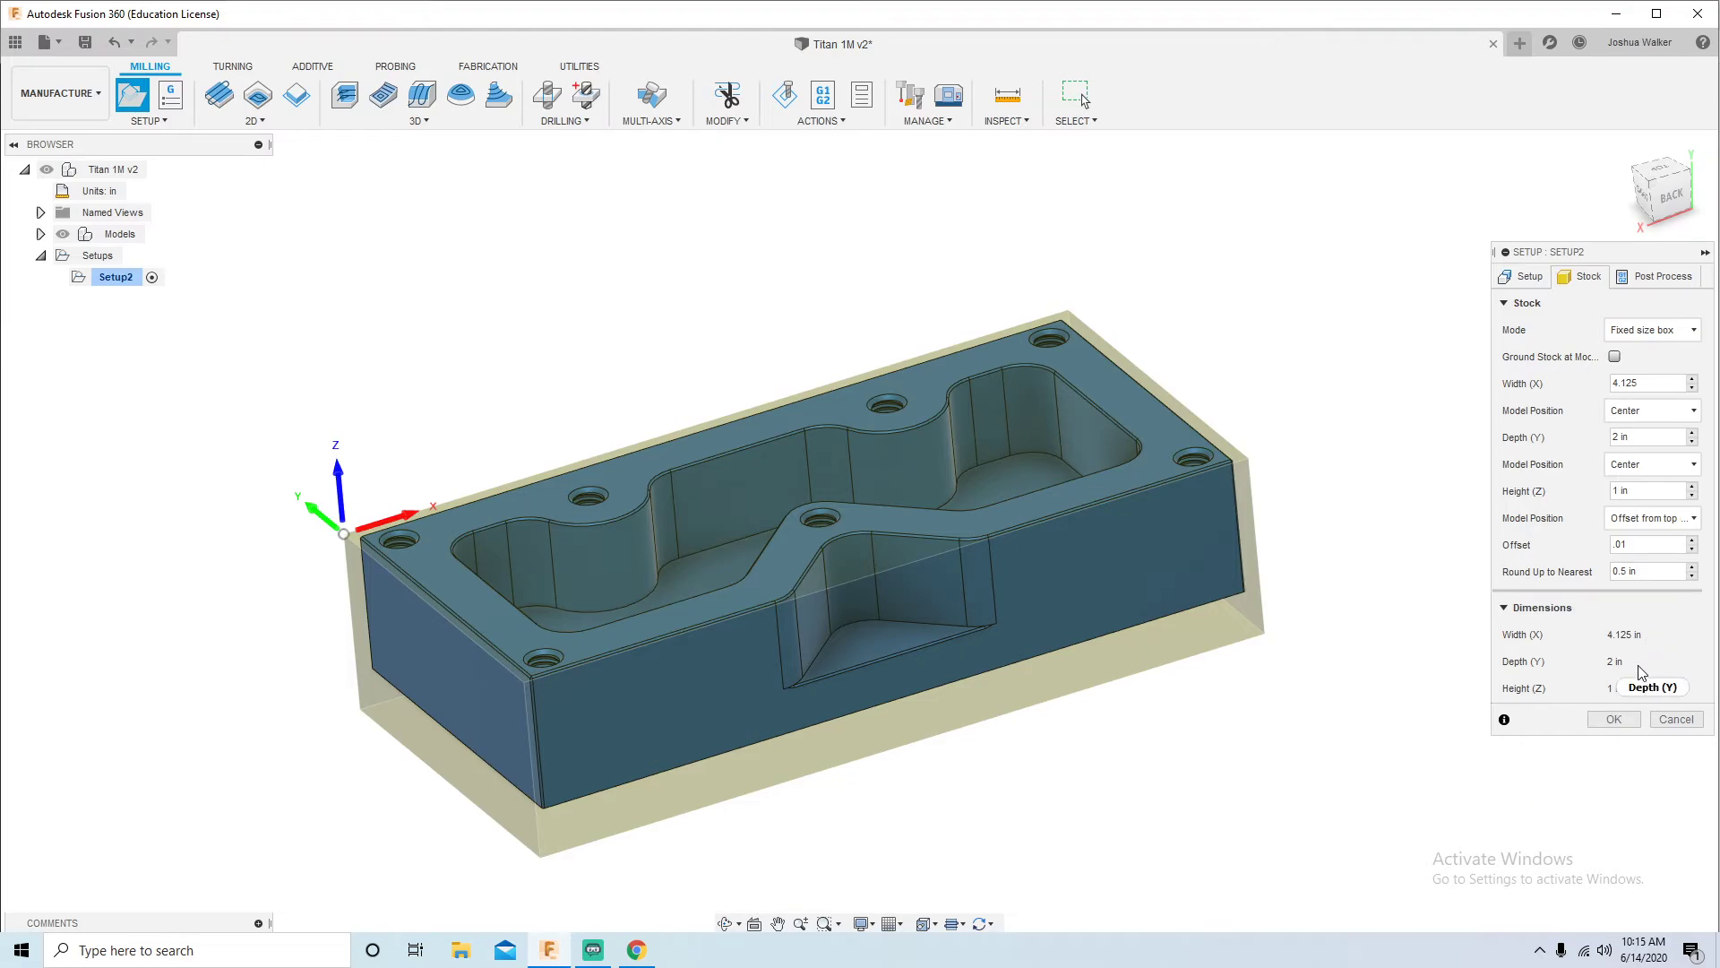
Step: Set the setup's program number to 5005 and its program comment to Sample, and finish the setup
left_click(1665, 193)
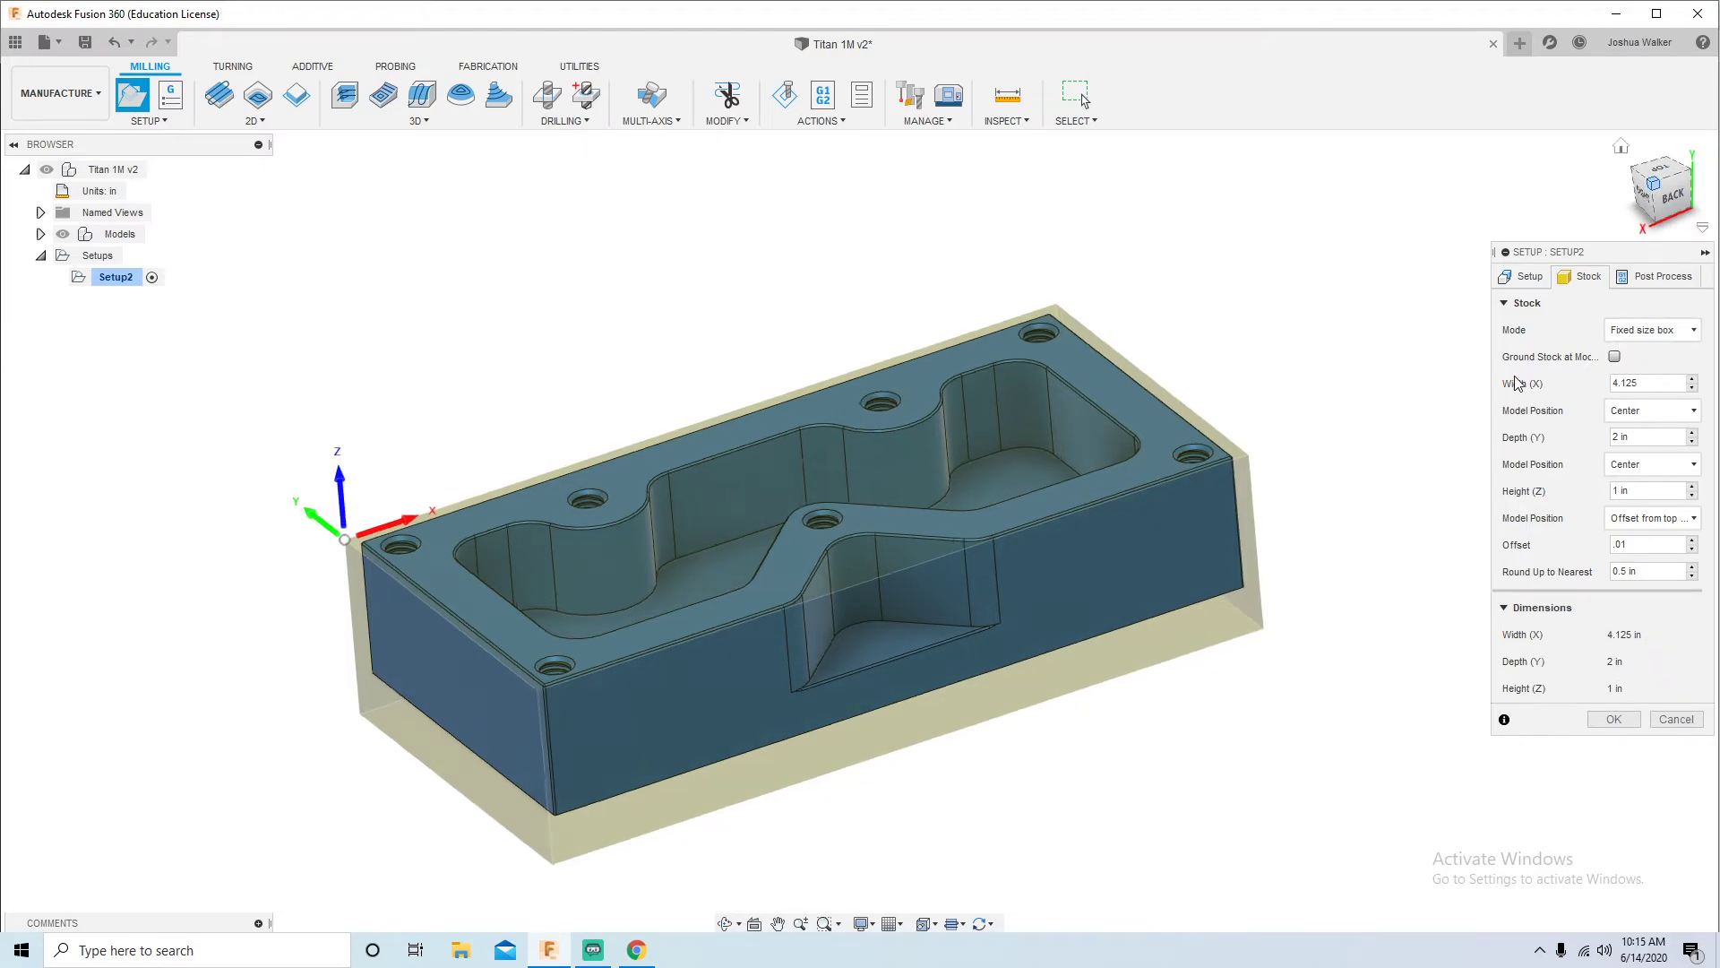
scroll(1007, 686, "down", 1)
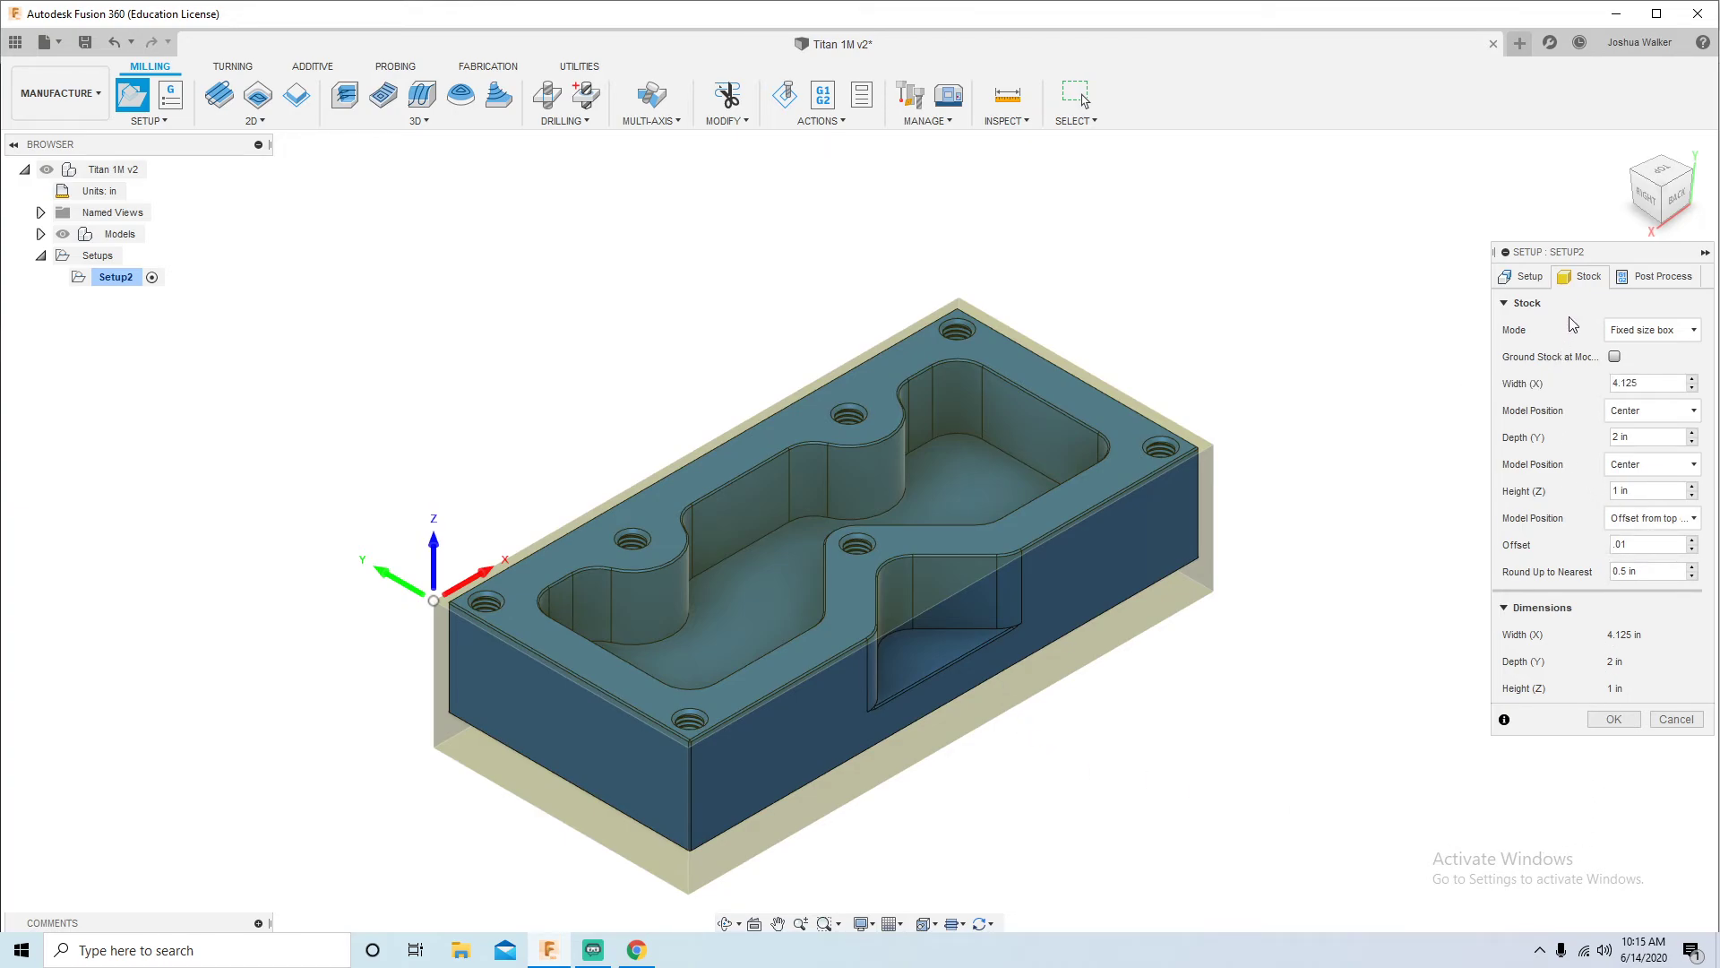
left_click(1659, 276)
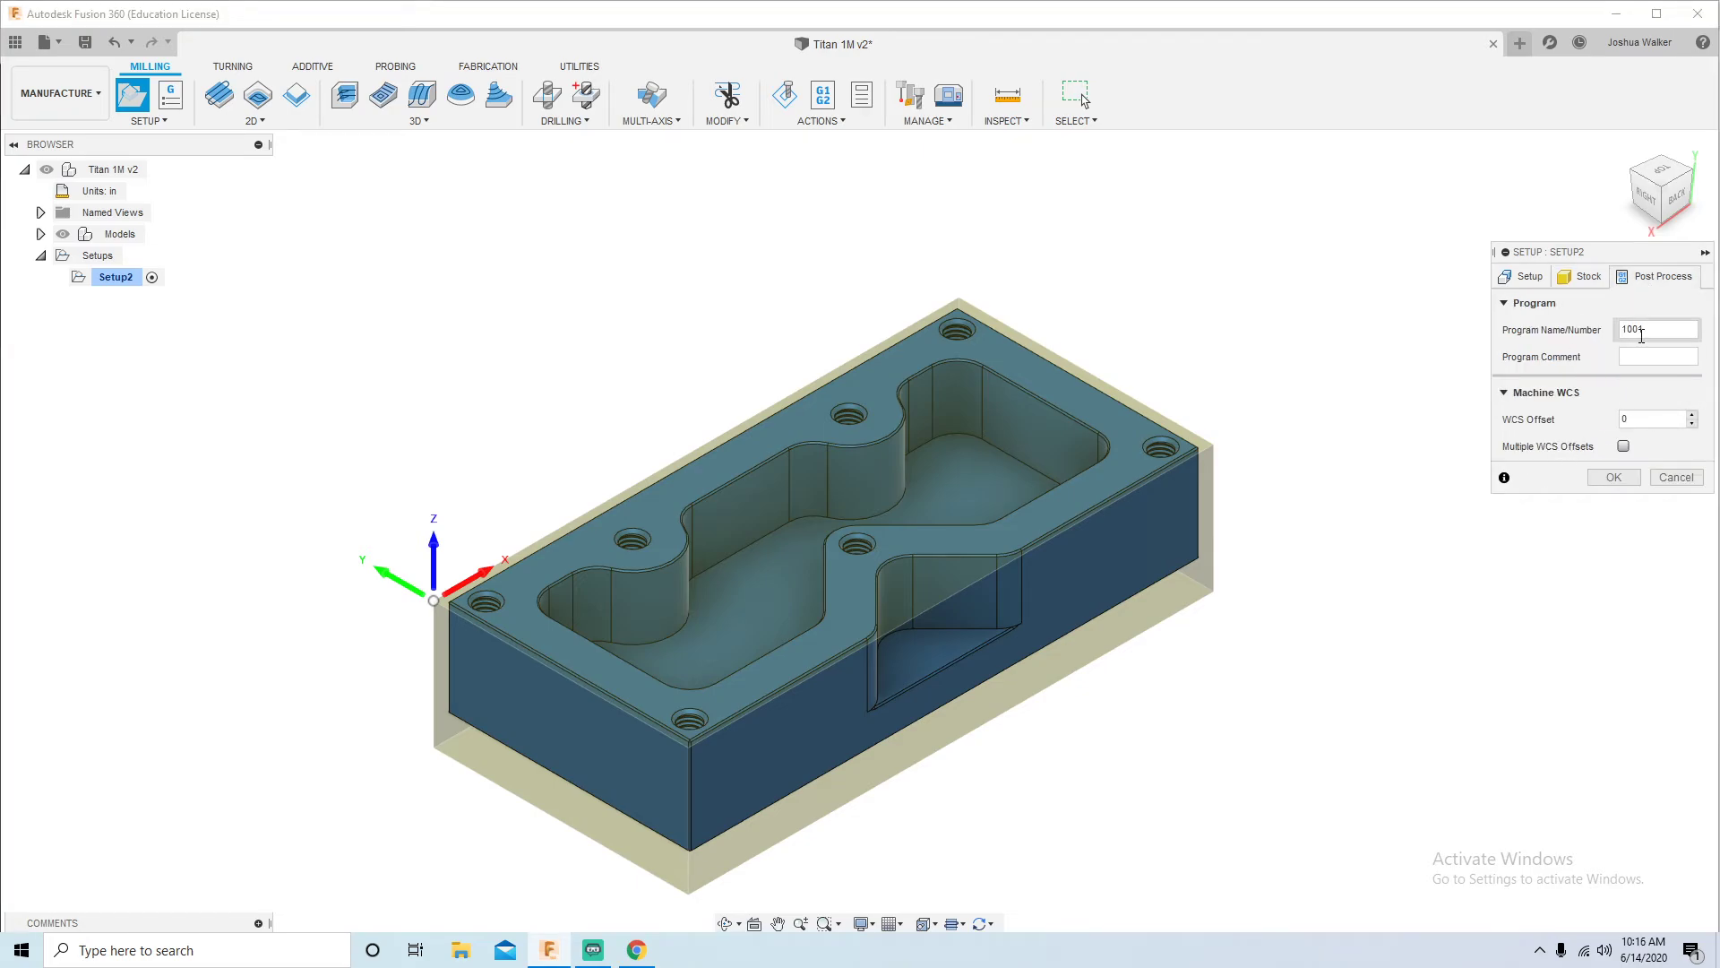
double_click(1648, 331)
type("5005")
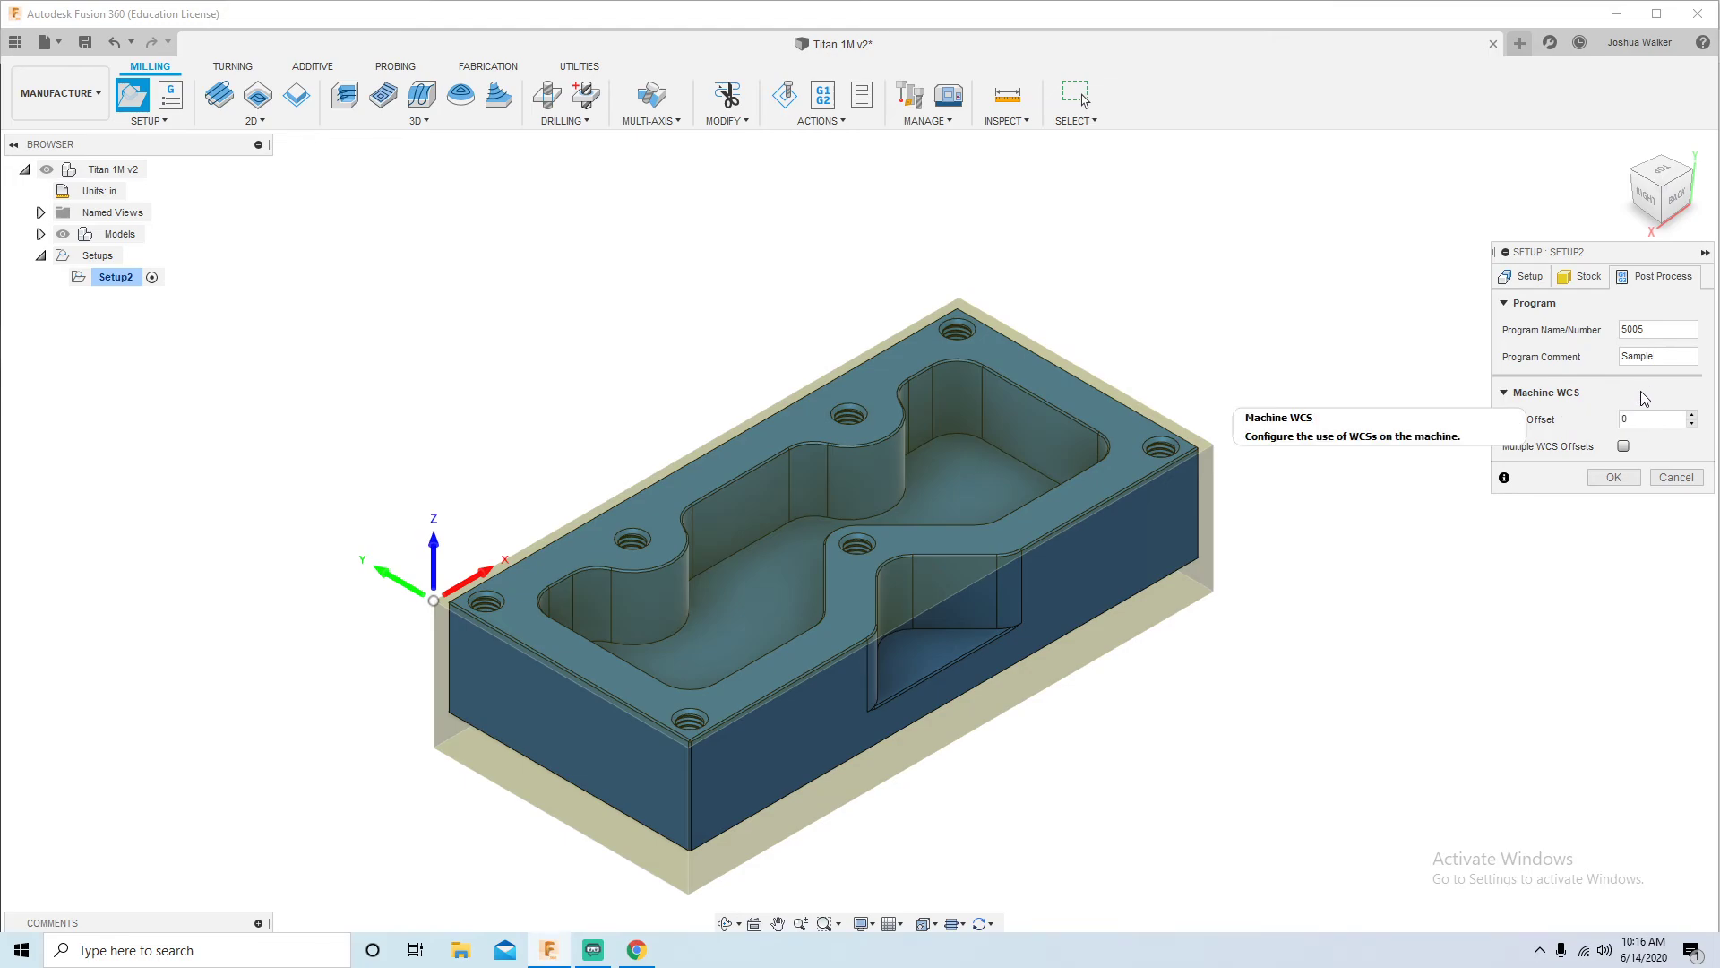
left_click(1613, 478)
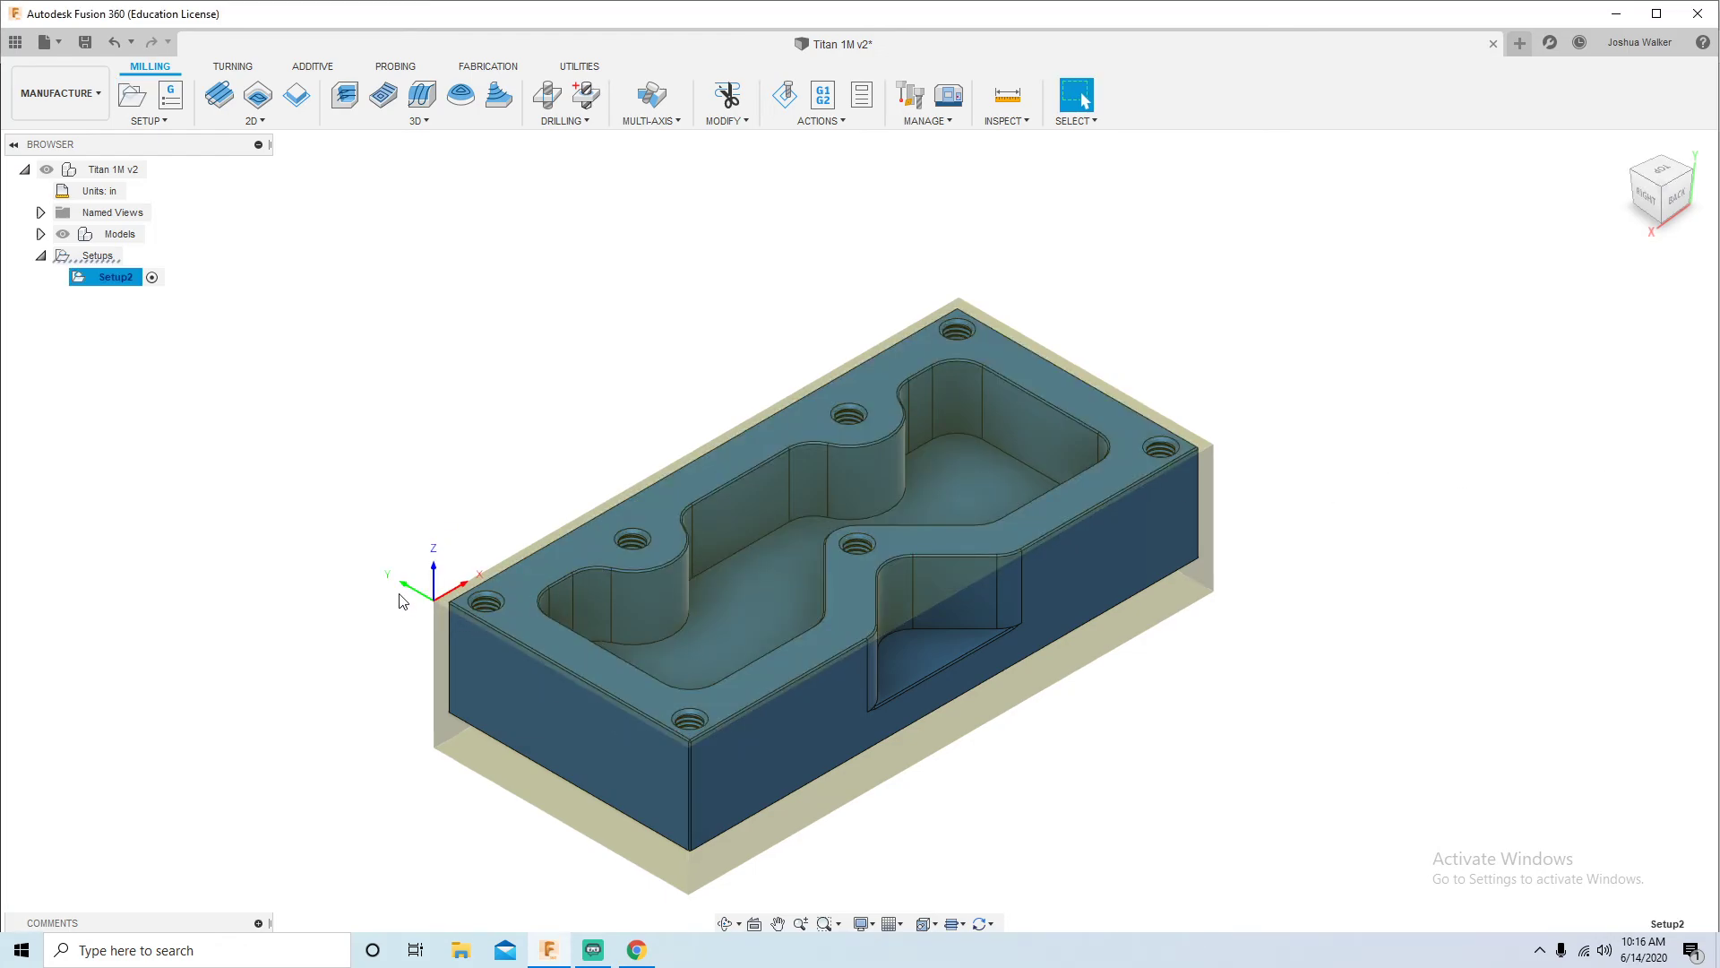
Step: Select the finished setup again and inspect its stock box and WCS origin around the part
left_click(436, 578)
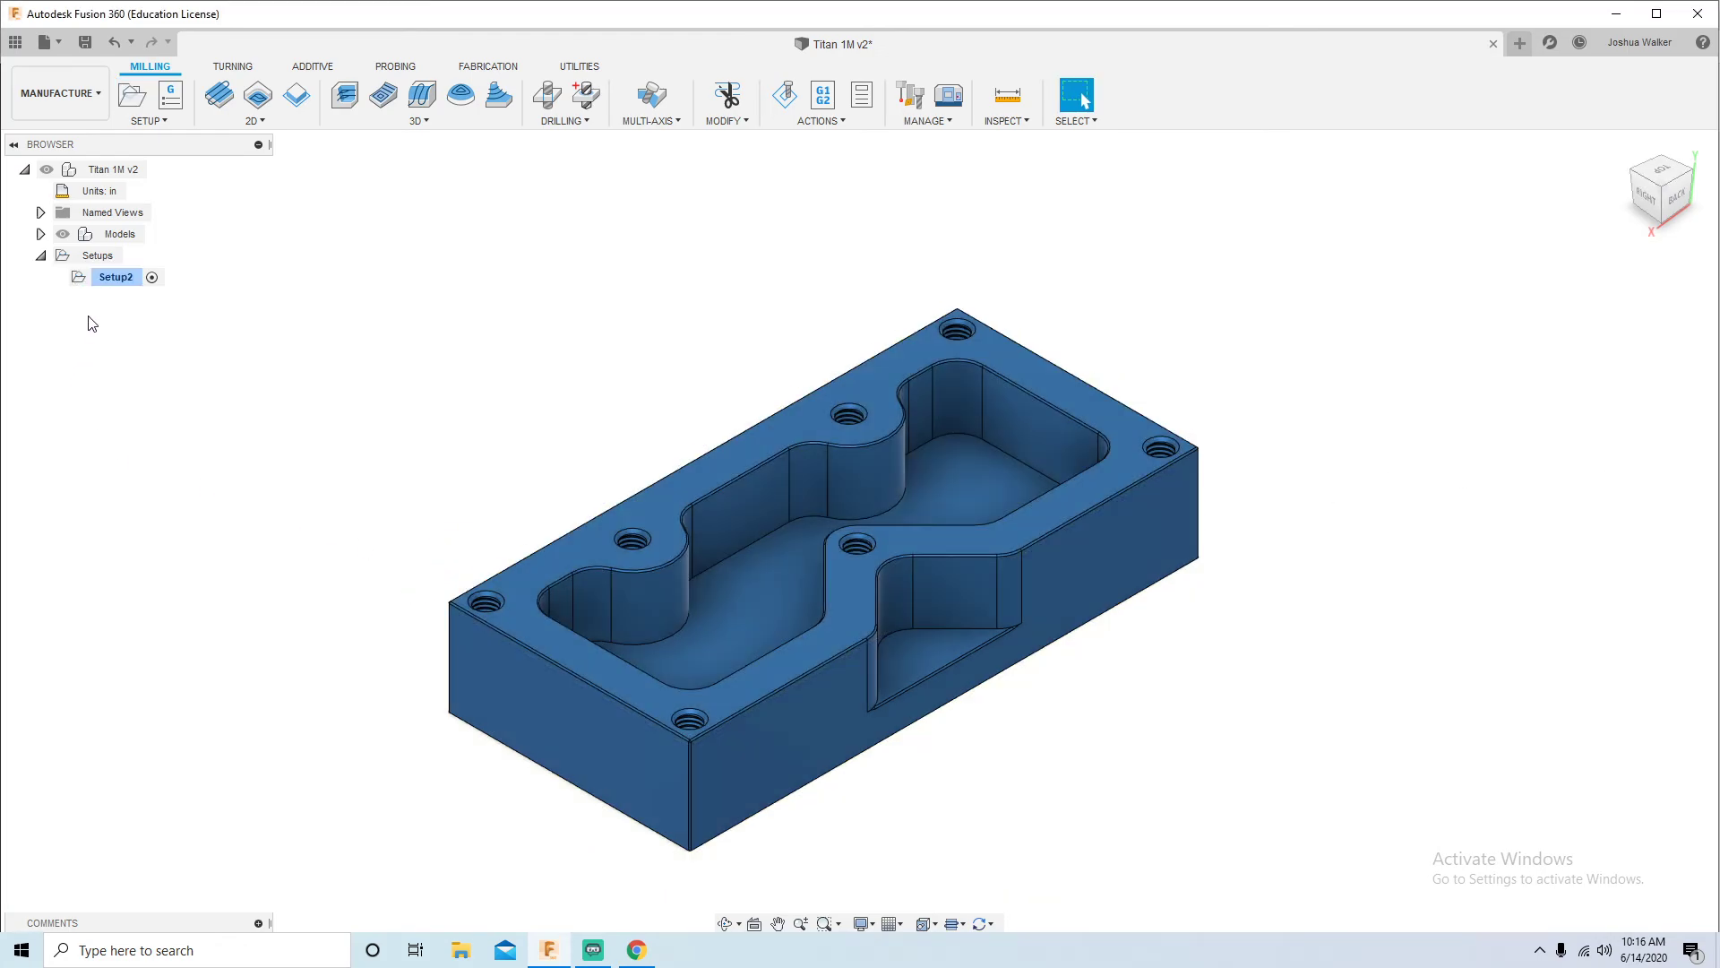
left_click(116, 277)
right_click(118, 277)
left_click(281, 267)
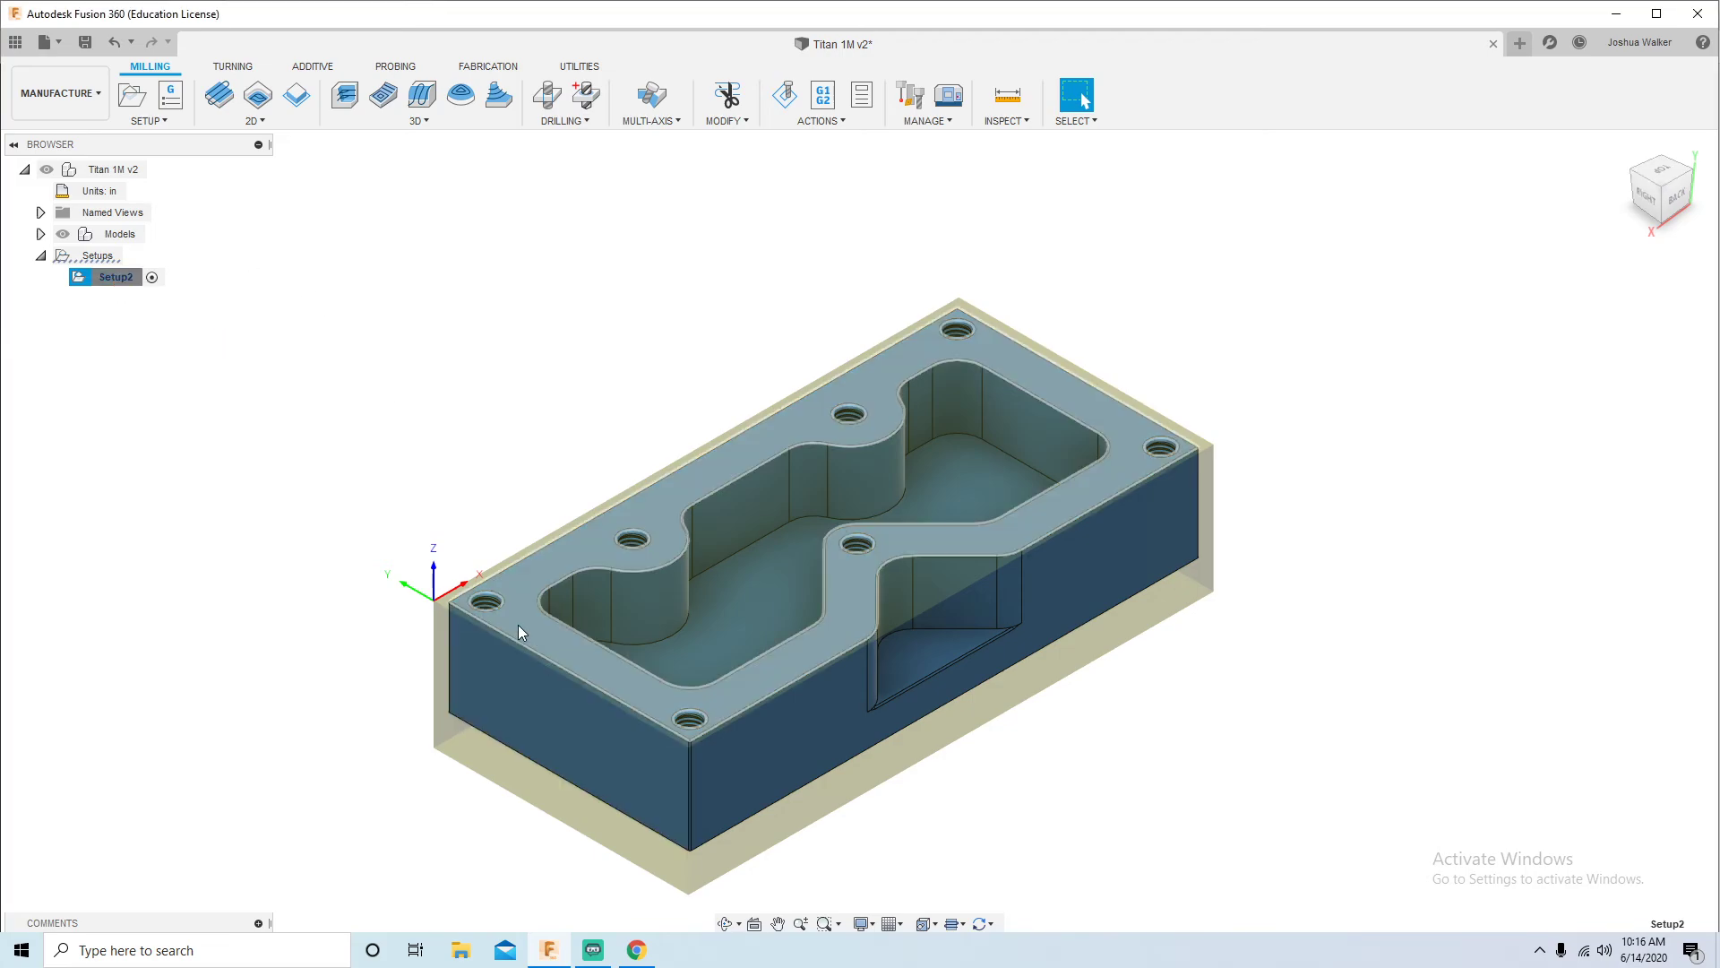
middle_click_drag(561, 787, 478, 758, "shift")
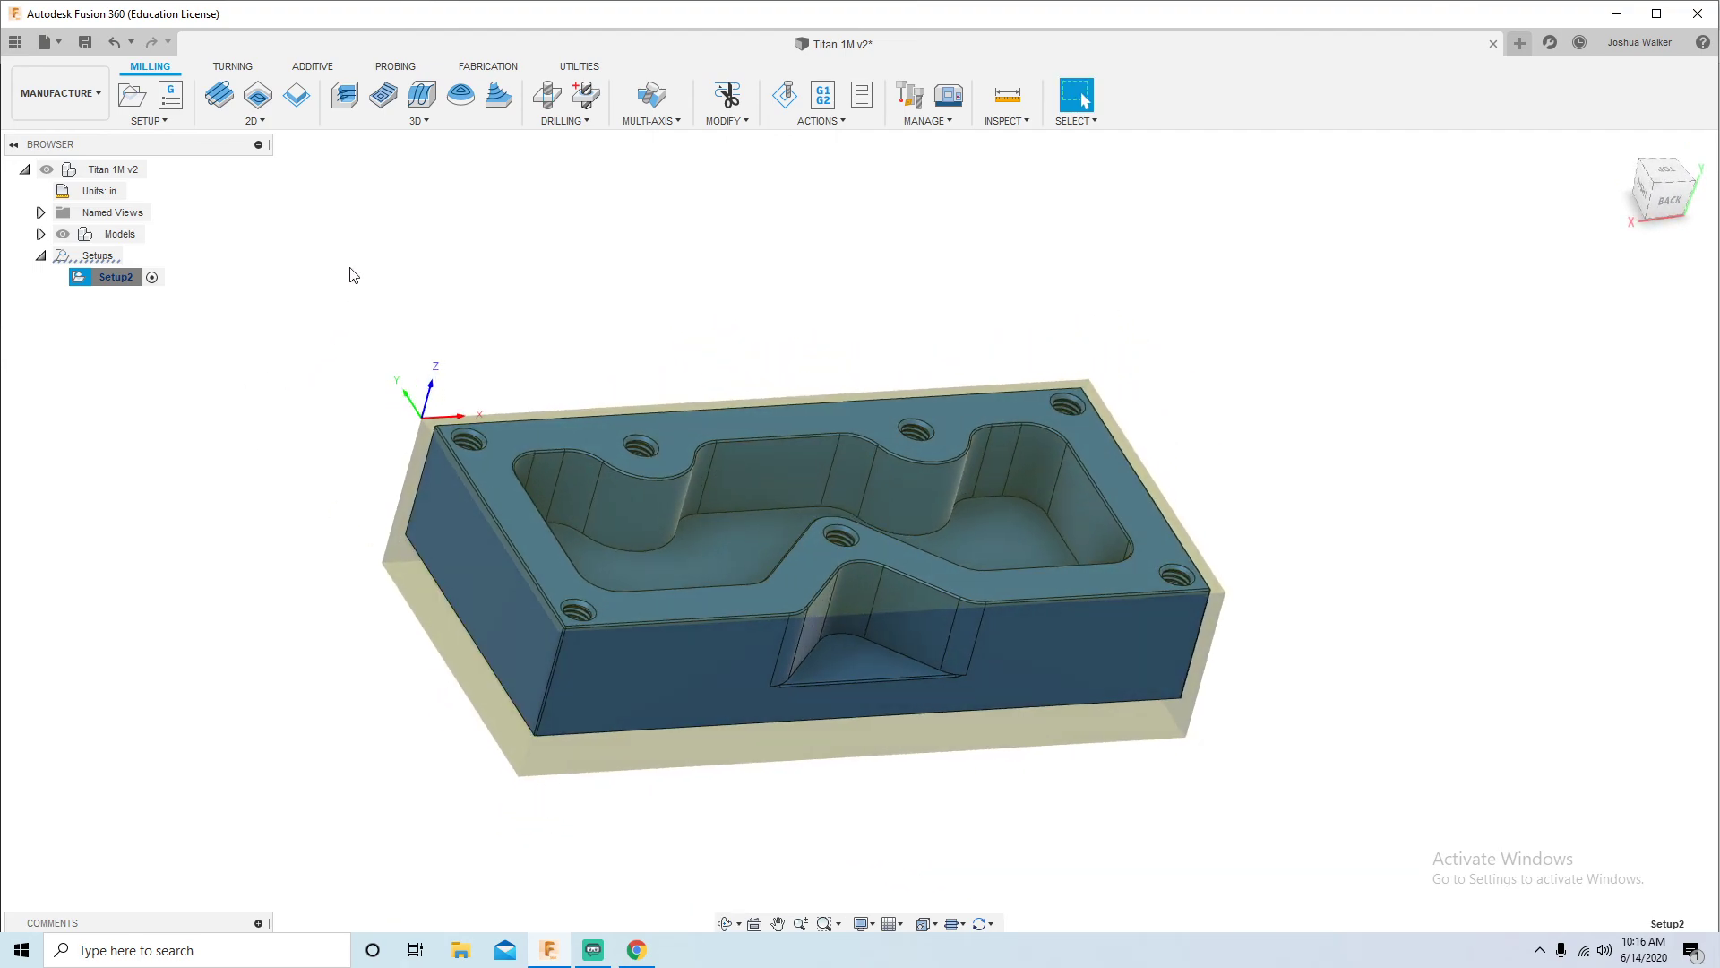